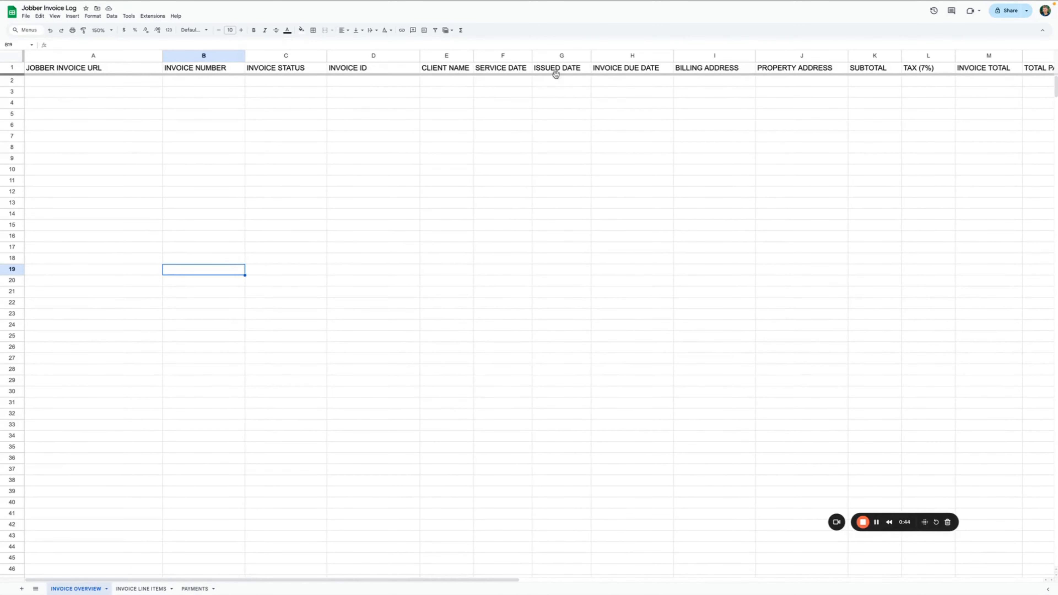
# - Scroll across the INVOICE OVERVIEW columns up to INVOICE PDF
pyautogui.hscroll(5, 628, 78)
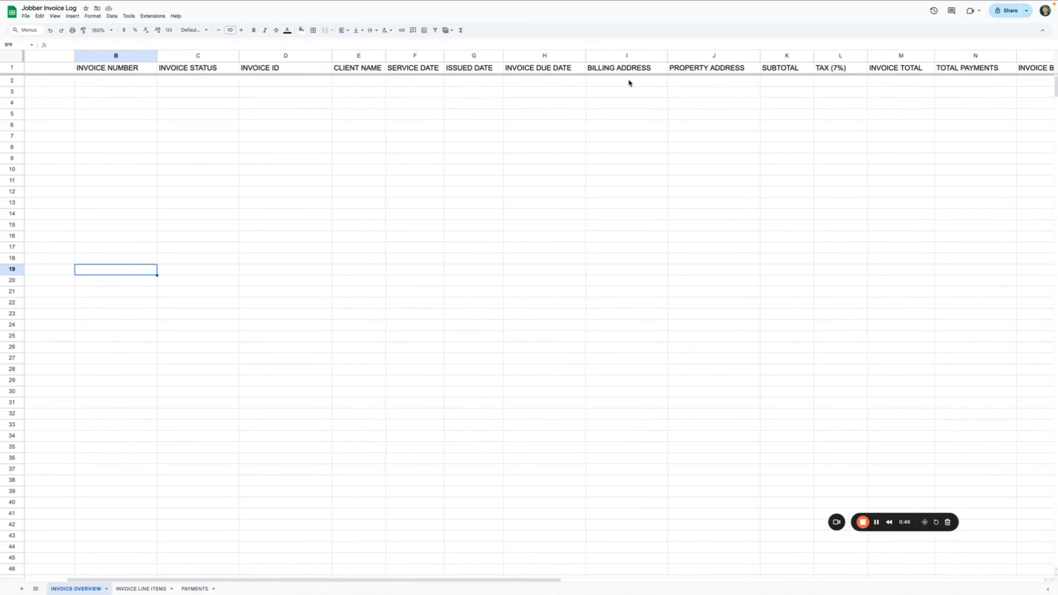
pyautogui.hscroll(6, 629, 82)
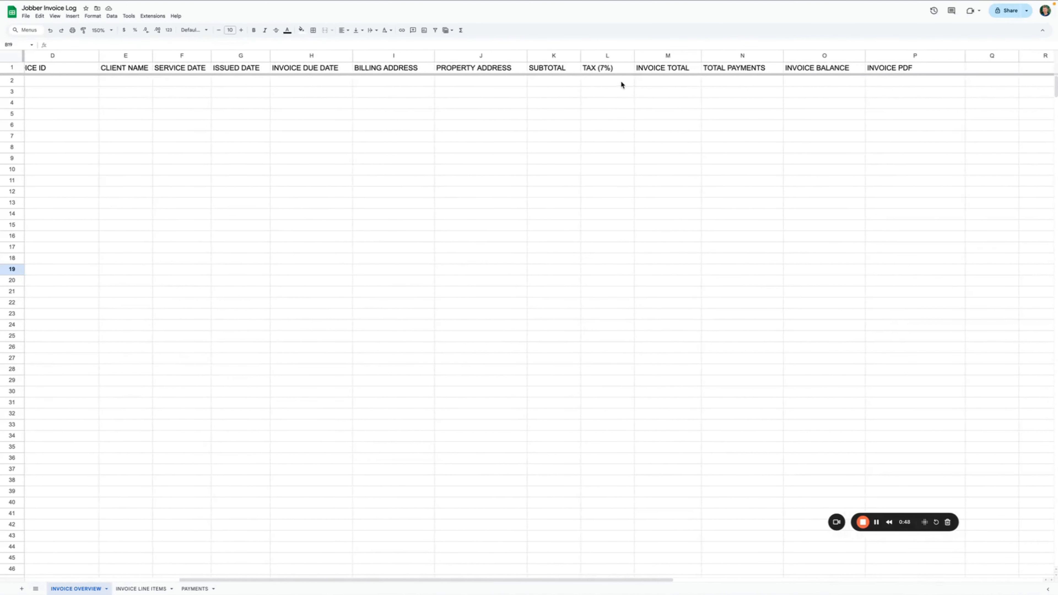
pyautogui.hscroll(5, 621, 84)
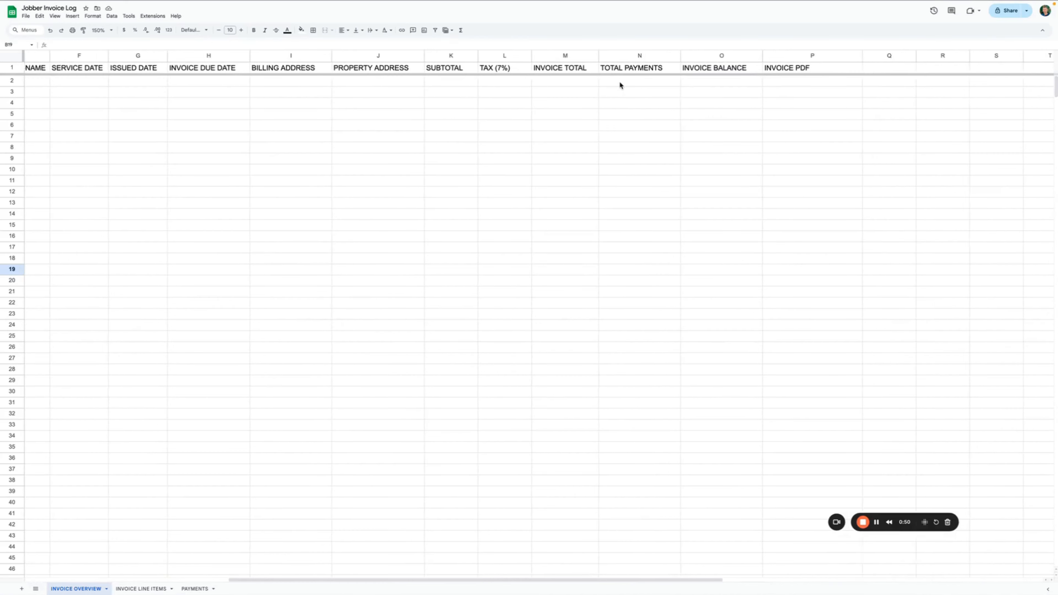
pyautogui.hscroll(3, 620, 85)
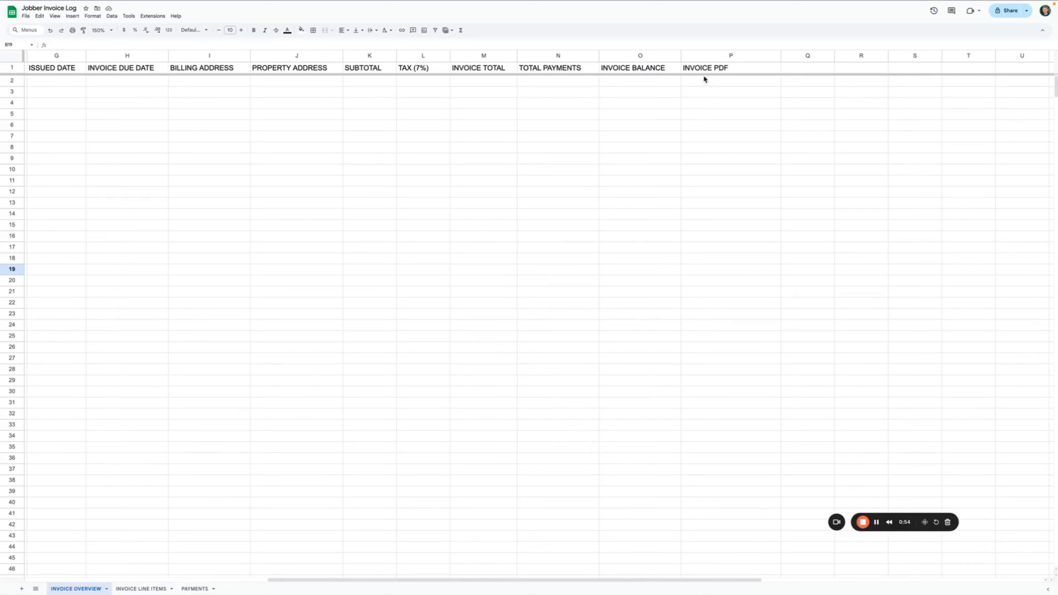
# - Check the INVOICE LINE ITEMS and PAYMENTS sheets of the log spreadsheet
pyautogui.click(142, 587)
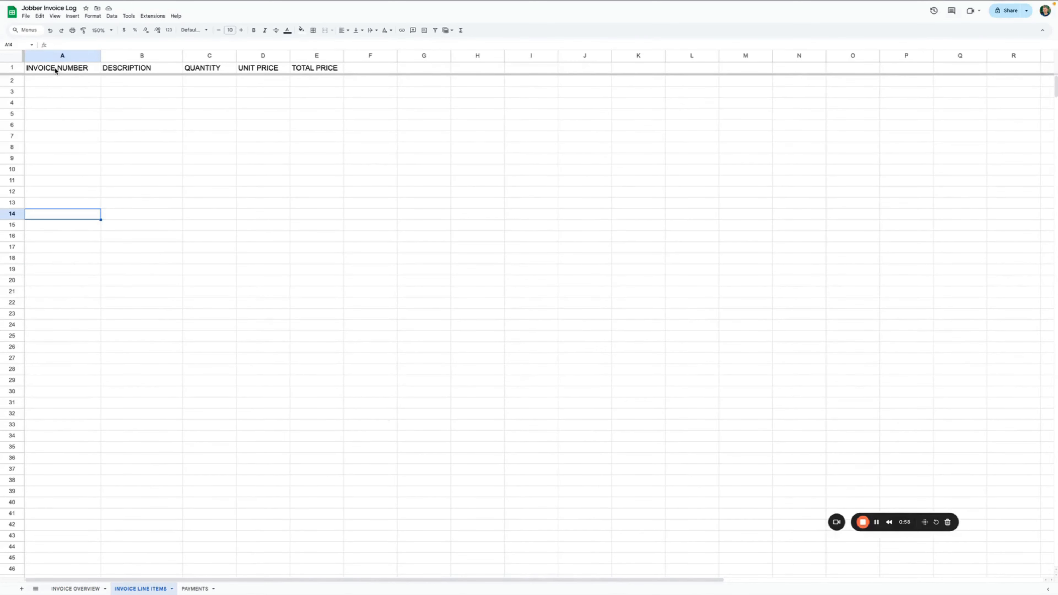
pyautogui.scroll(-1, 117, 70)
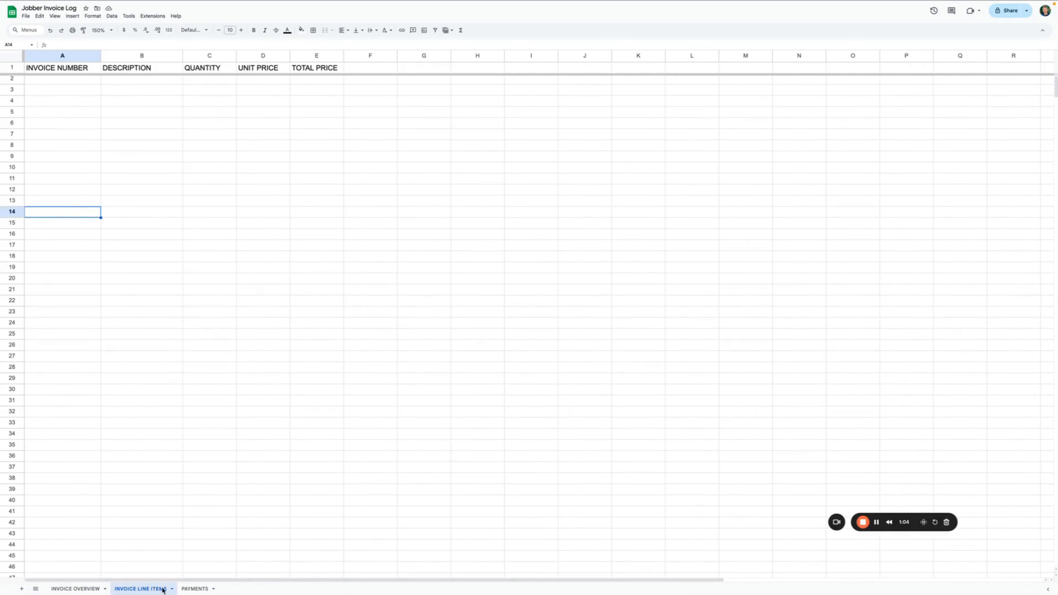
pyautogui.click(200, 589)
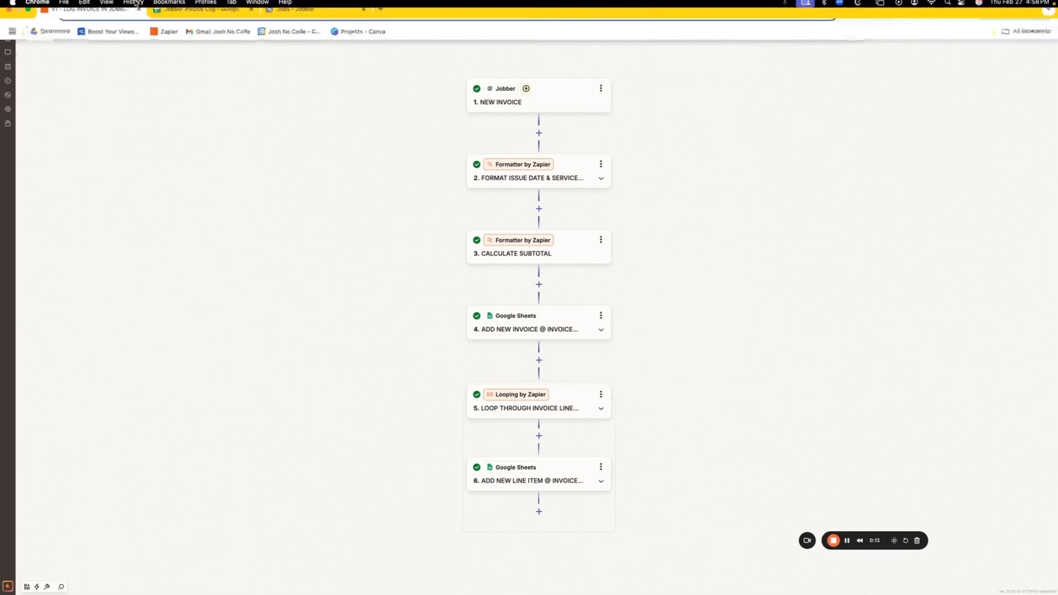
# - Compare the log spreadsheet with the Zap, then open step 2 'FORMAT ISSUE DATE & SERVICE DATE'
pyautogui.click(200, 21)
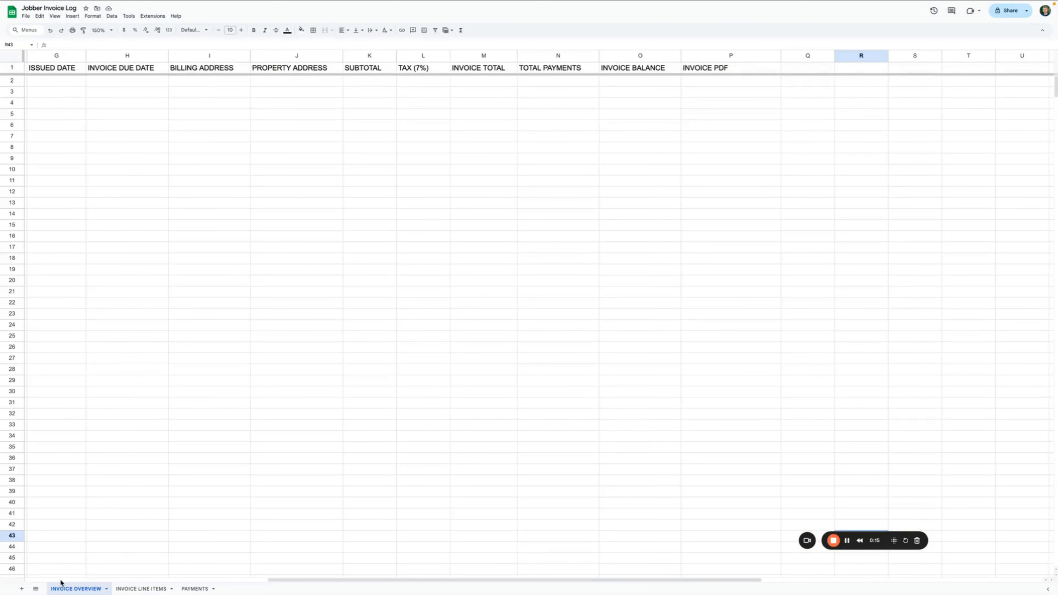
pyautogui.click(96, 20)
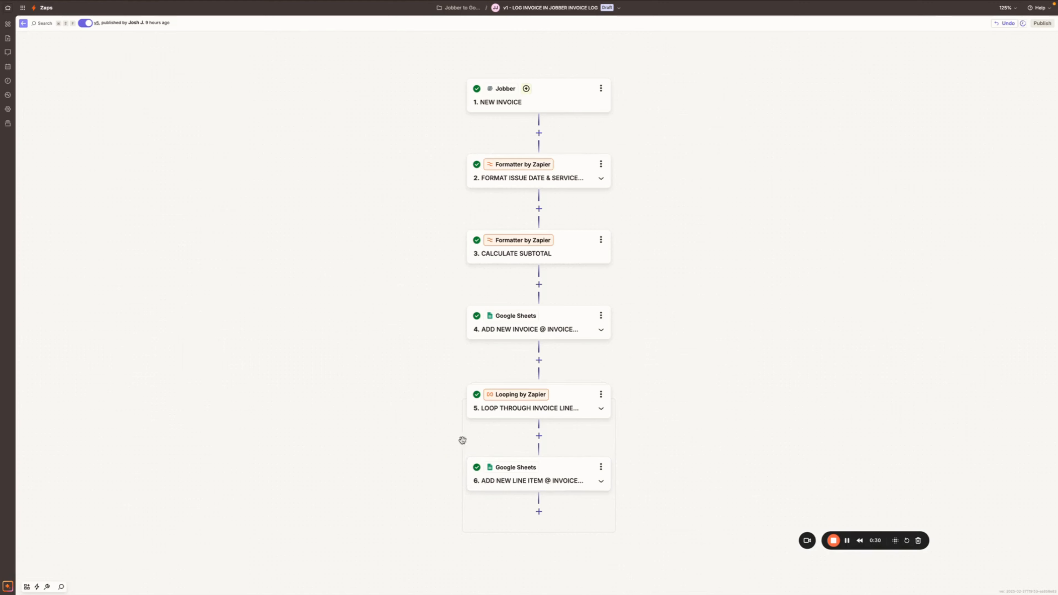
pyautogui.click(202, 10)
pyautogui.click(144, 589)
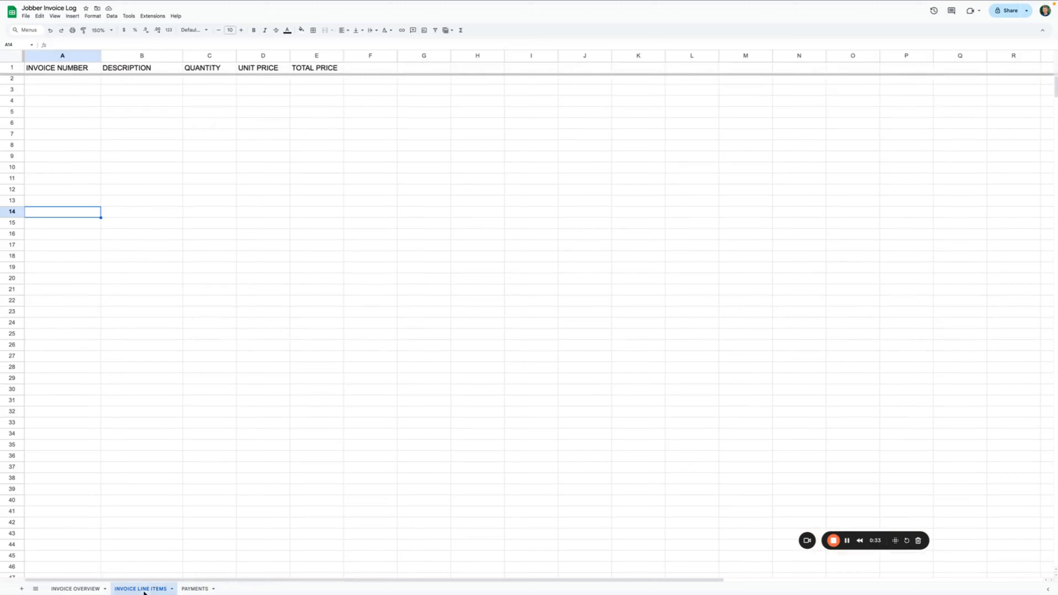
pyautogui.click(92, 9)
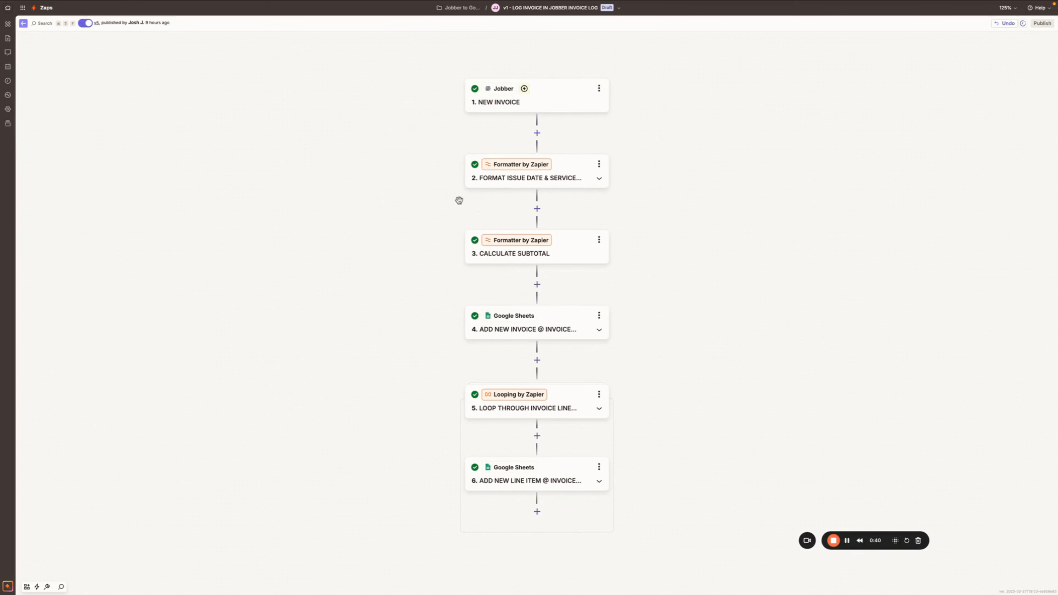
pyautogui.click(582, 171)
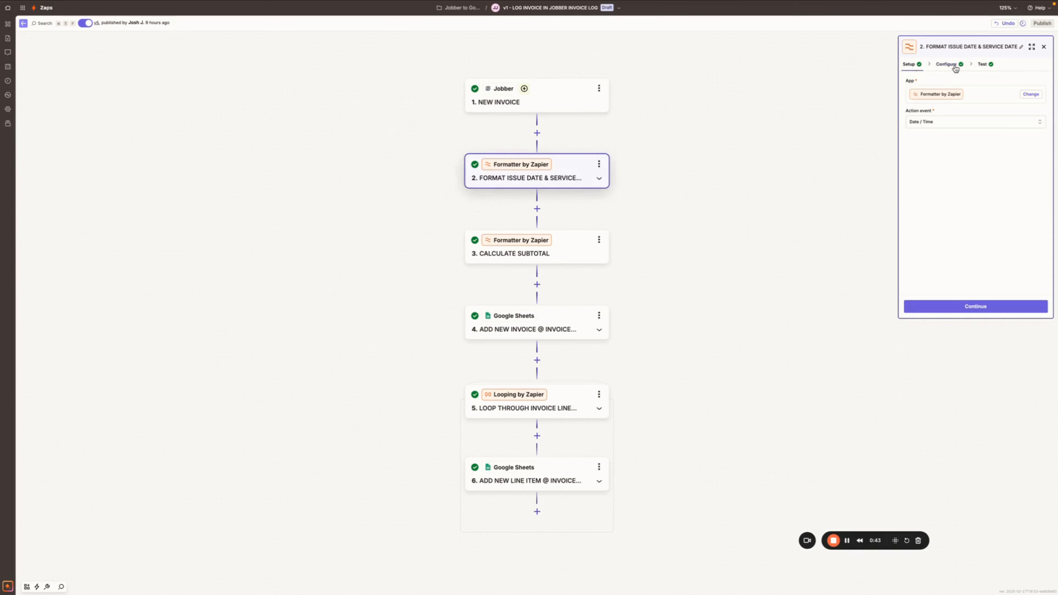
# - Confirm step 2 converts the Issued Date to MM/DD/YYYY in UTC, then close it
pyautogui.click(951, 65)
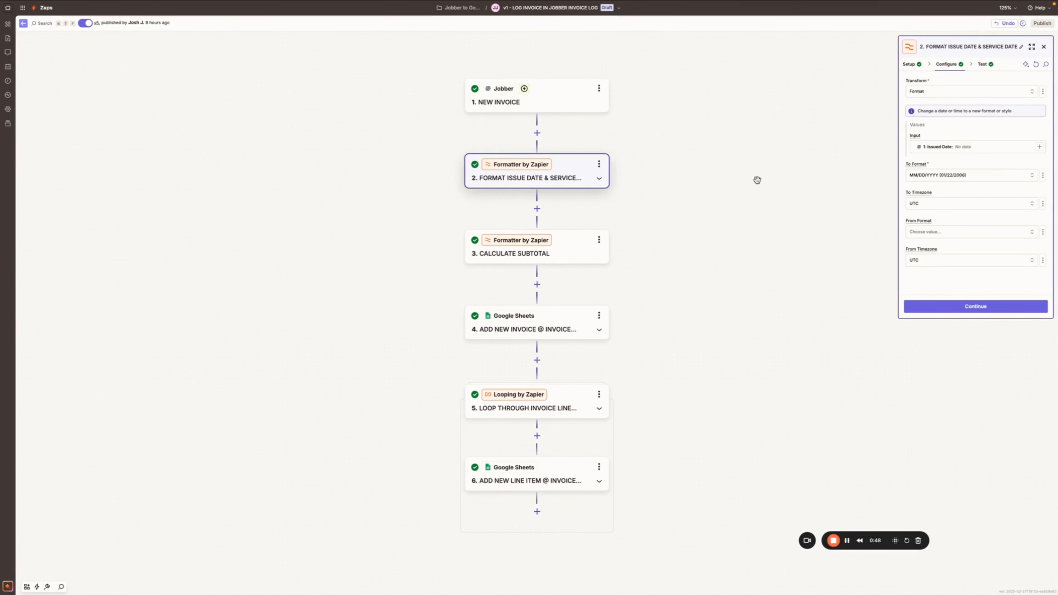
pyautogui.click(1041, 47)
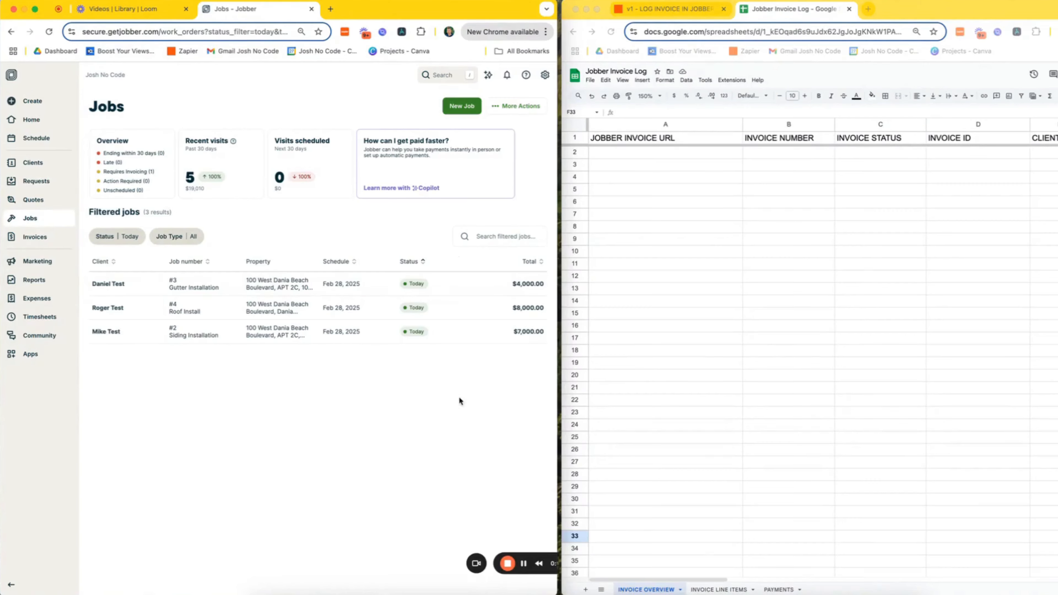
# - Open Gutter Installation job #3 and start a new invoice from its Billing section
pyautogui.click(149, 289)
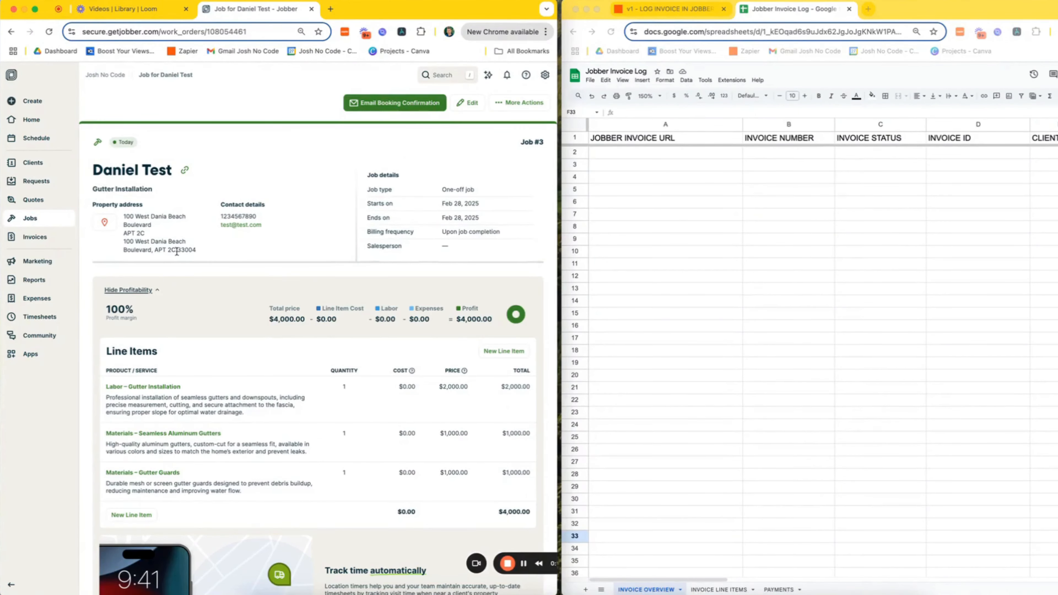
pyautogui.scroll(-2, 286, 283)
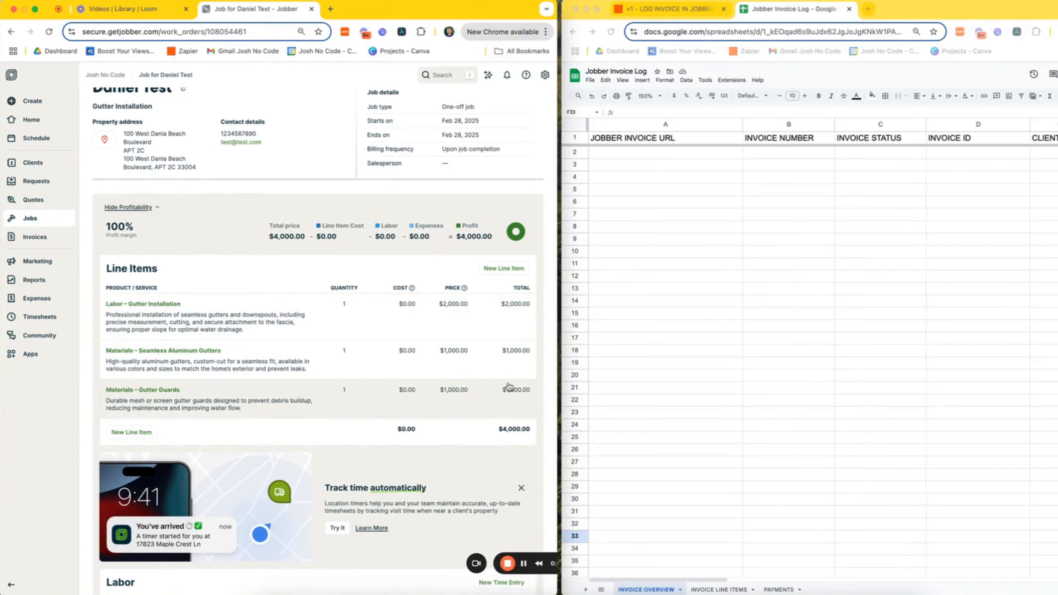
pyautogui.scroll(-1, 509, 448)
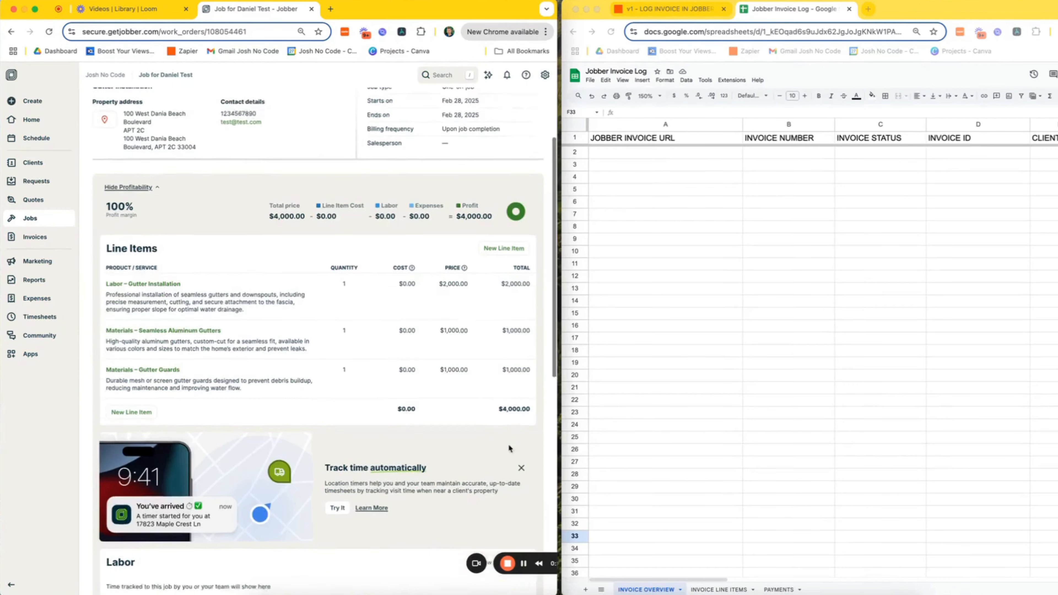
pyautogui.scroll(-10, 508, 447)
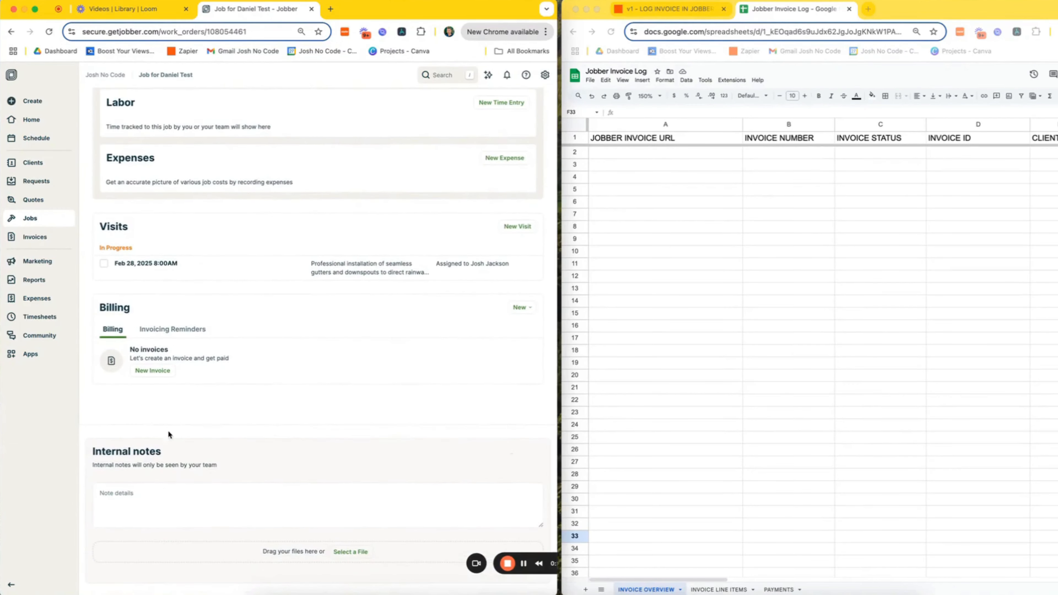
pyautogui.click(147, 375)
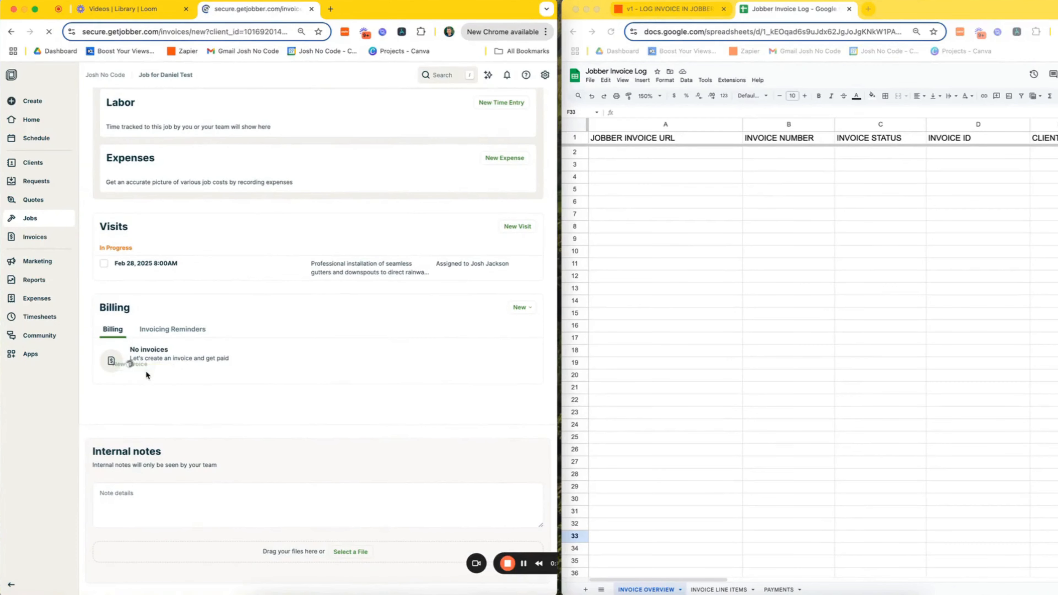
# - Set the issued date to Feb 28, 2025 and save draft Invoice #1 for $4,280.00
pyautogui.scroll(-1, 377, 385)
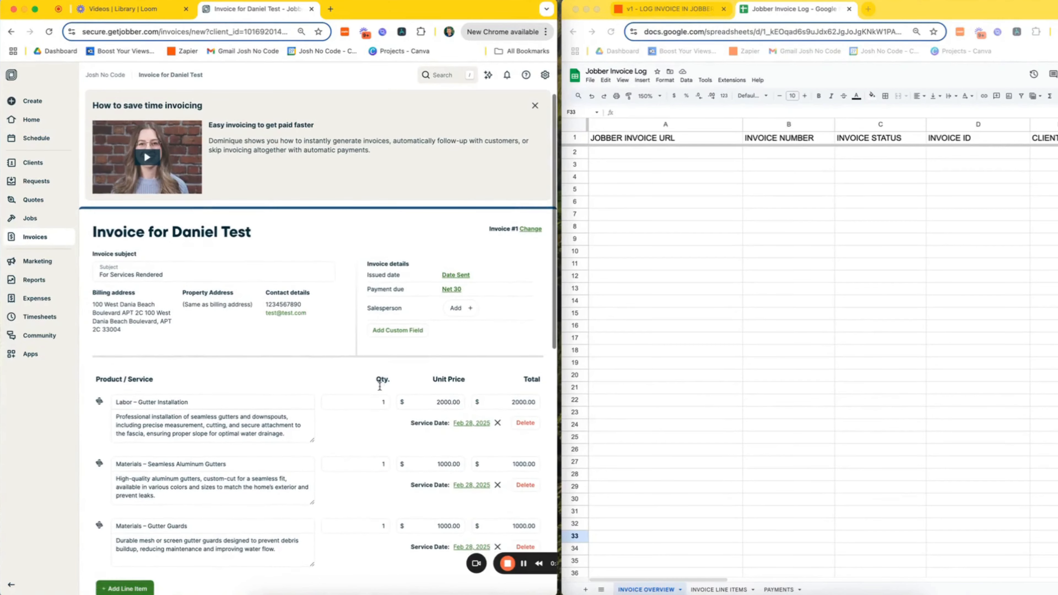
pyautogui.click(459, 276)
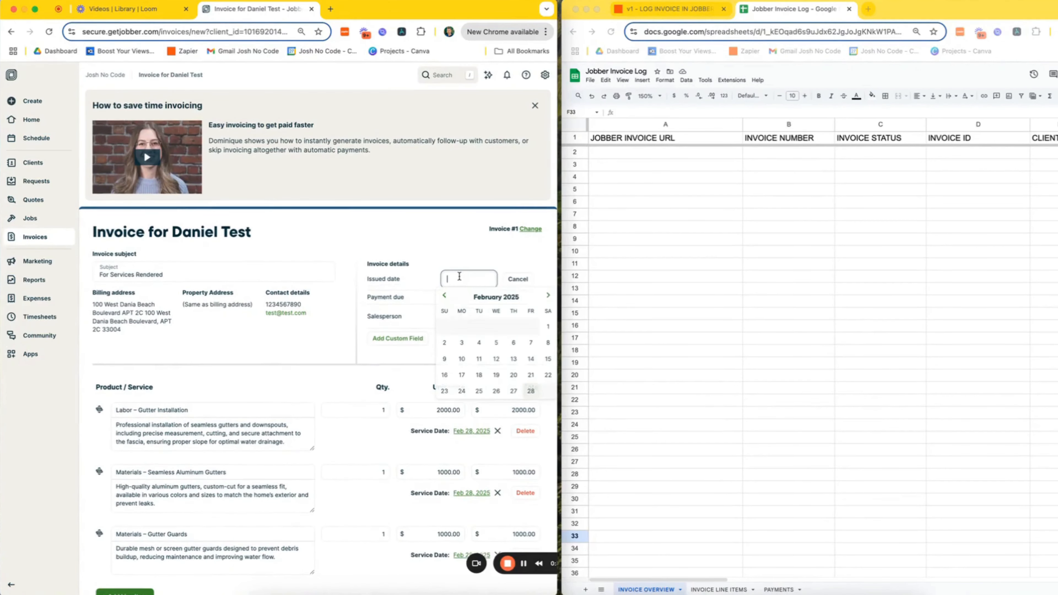
pyautogui.click(530, 391)
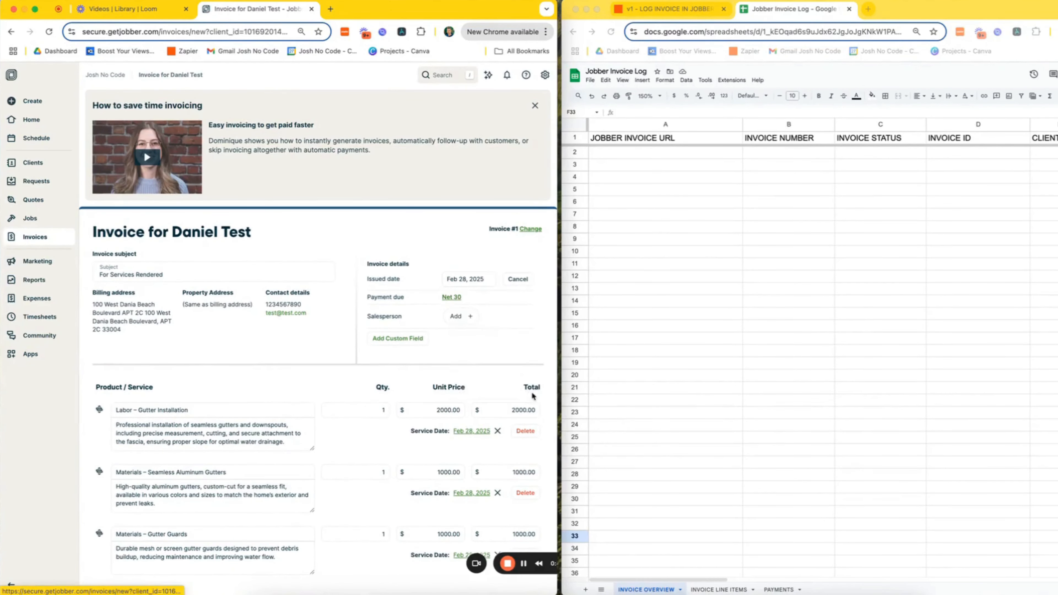
pyautogui.scroll(-3, 431, 399)
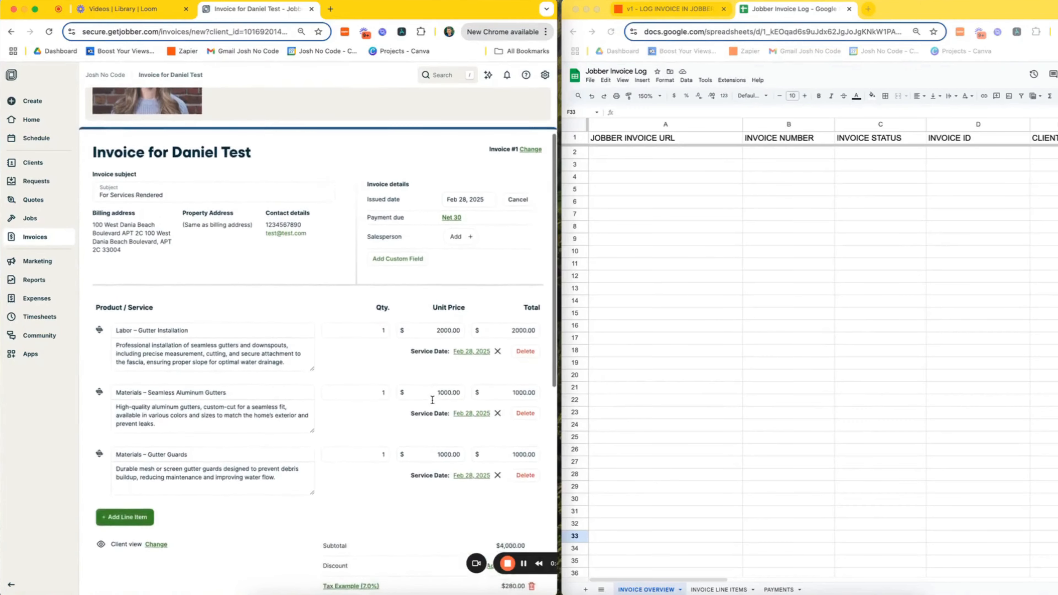
pyautogui.scroll(-1, 322, 421)
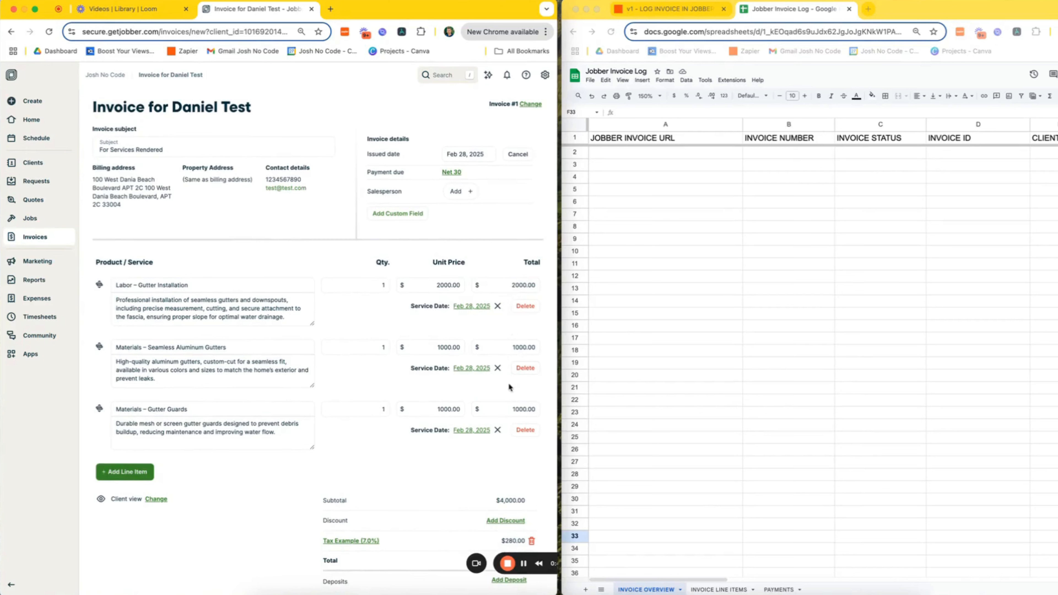
pyautogui.scroll(-3, 513, 398)
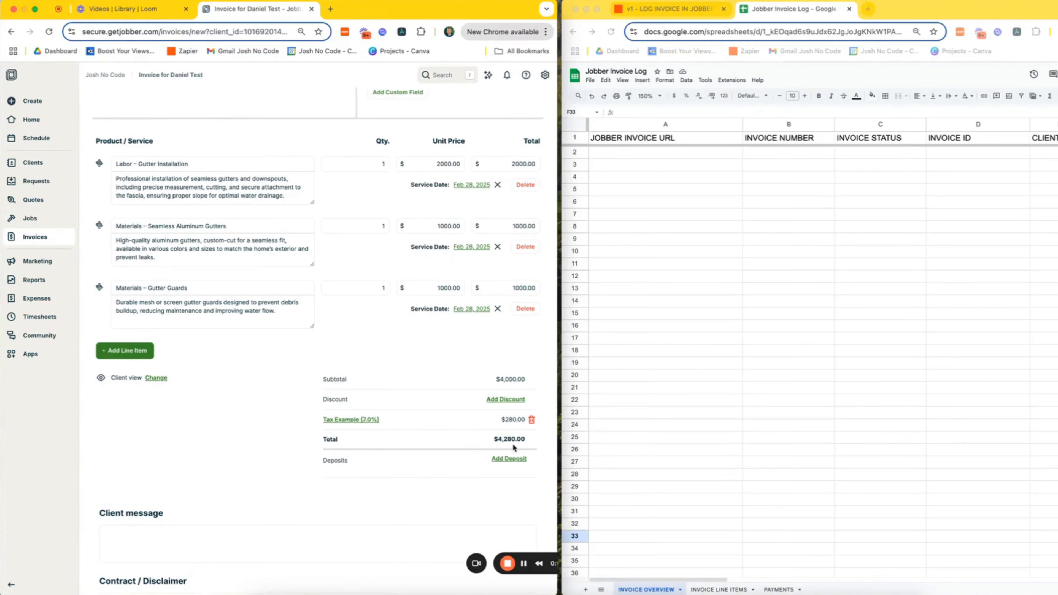
pyautogui.scroll(-6, 512, 443)
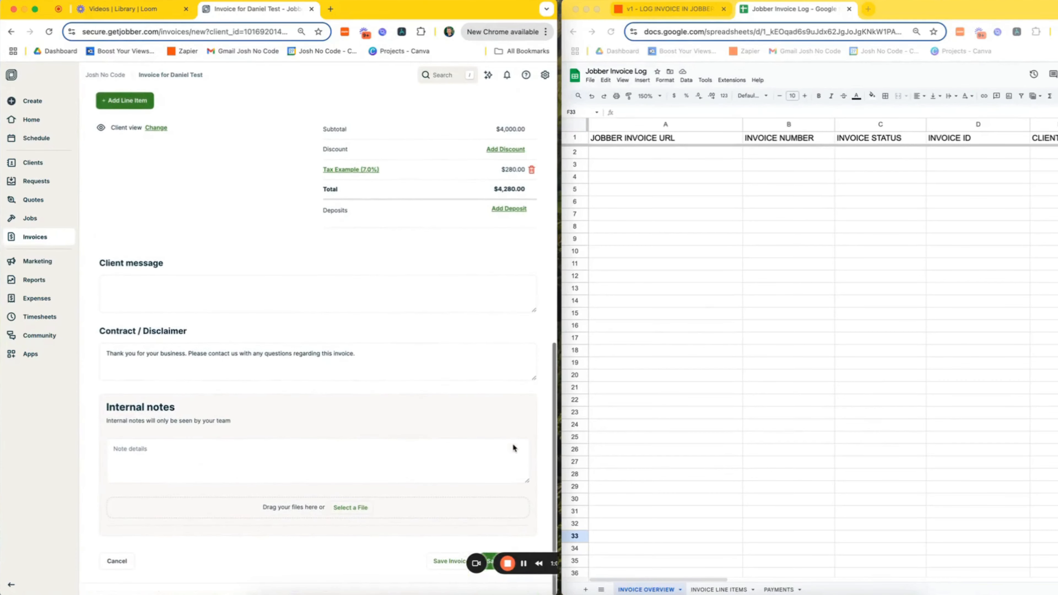
pyautogui.click(443, 563)
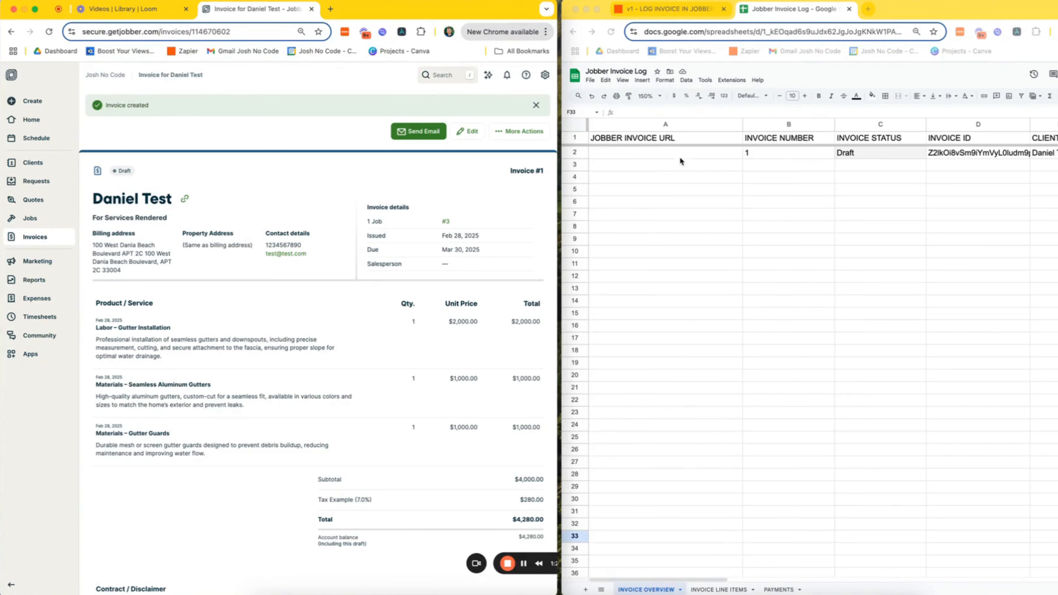
pyautogui.hscroll(5, 717, 157)
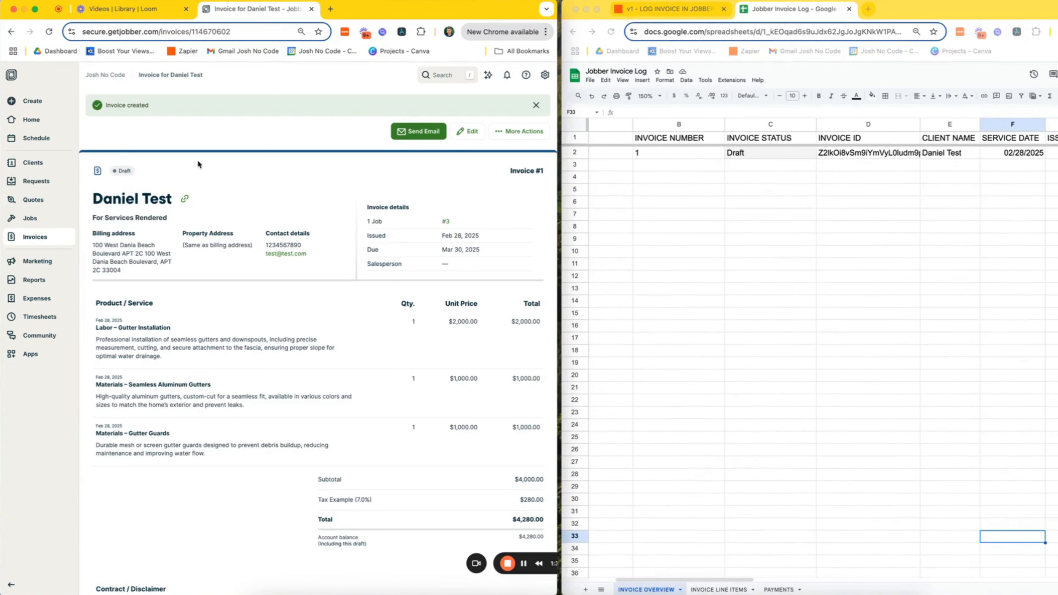
pyautogui.hscroll(5, 817, 199)
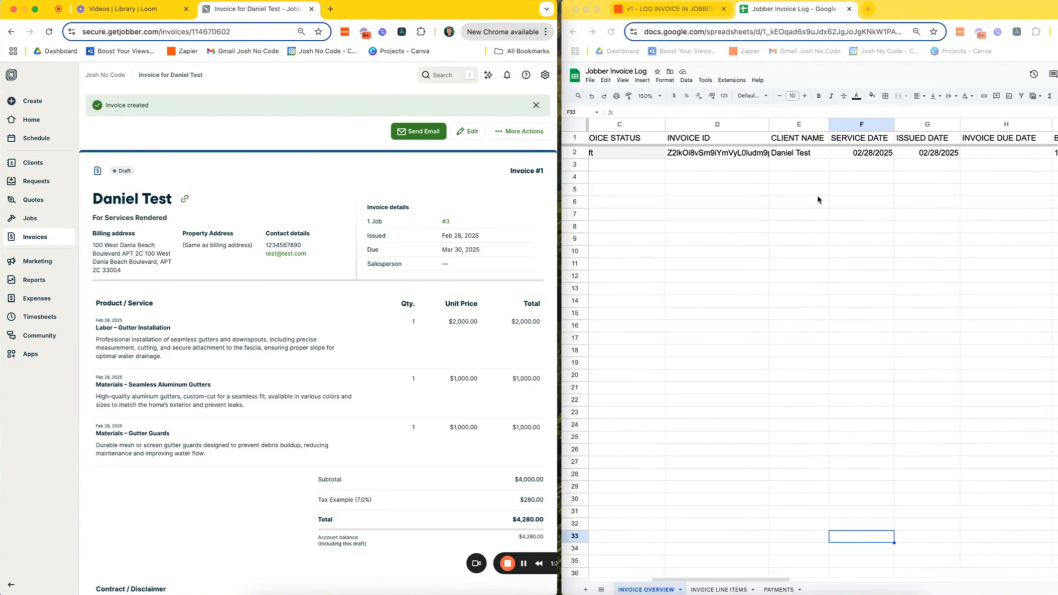
pyautogui.hscroll(2, 817, 200)
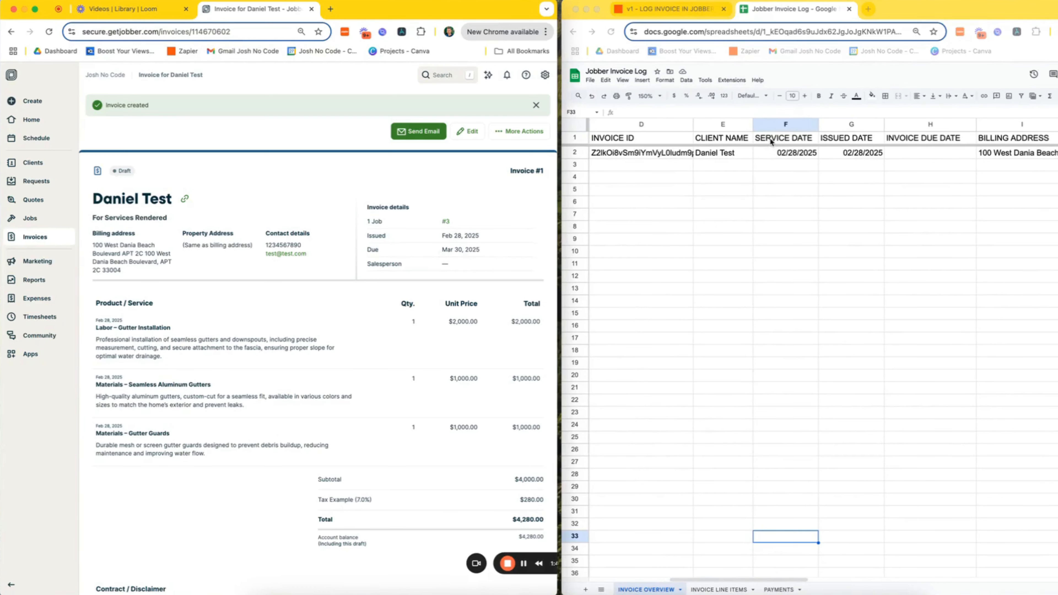
pyautogui.hscroll(3, 860, 175)
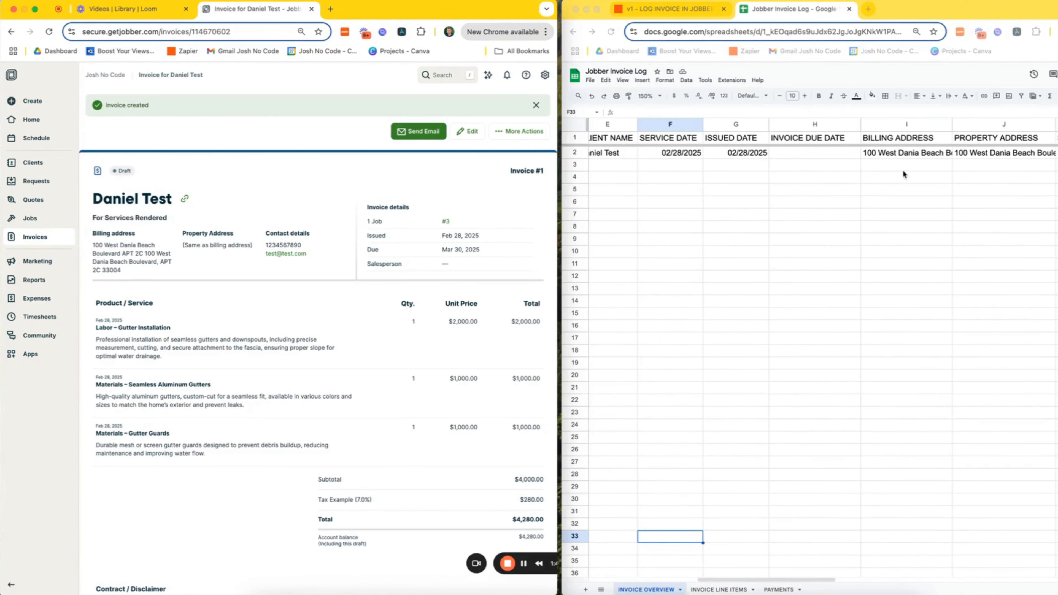
pyautogui.hscroll(5, 918, 170)
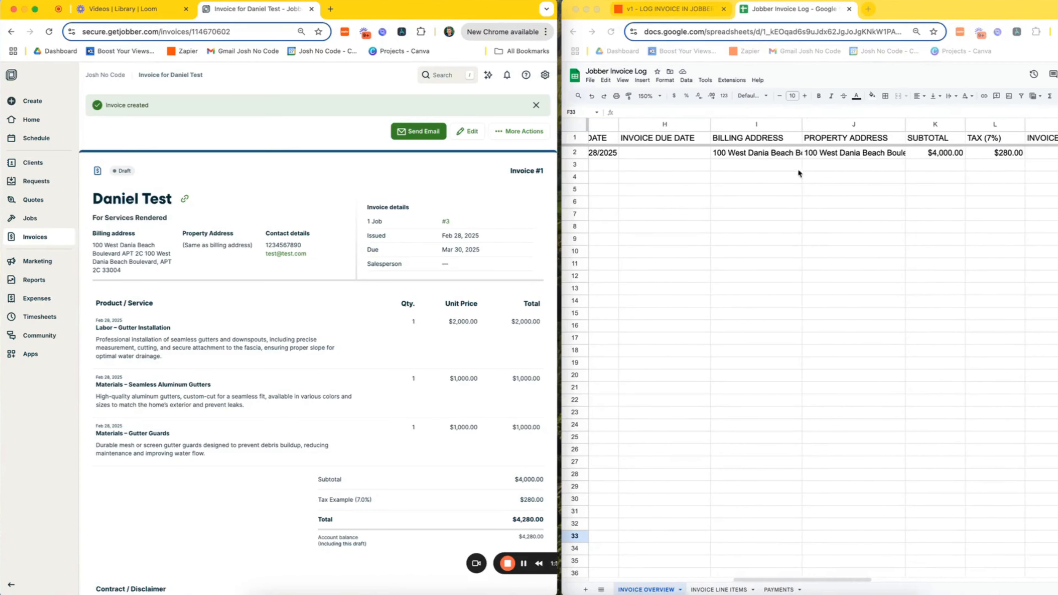
pyautogui.hscroll(4, 866, 191)
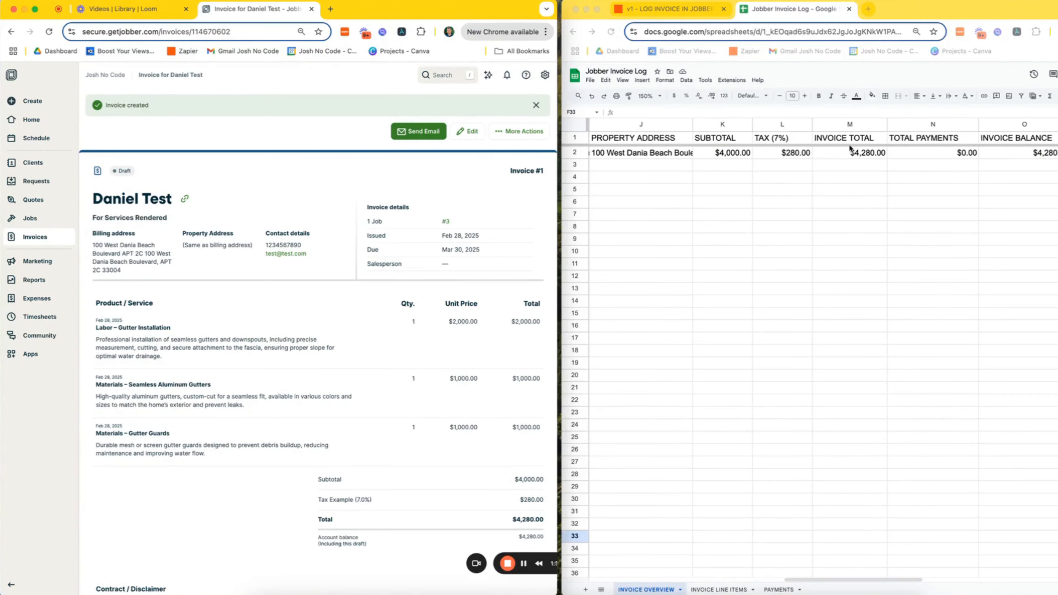
pyautogui.scroll(-1, 484, 348)
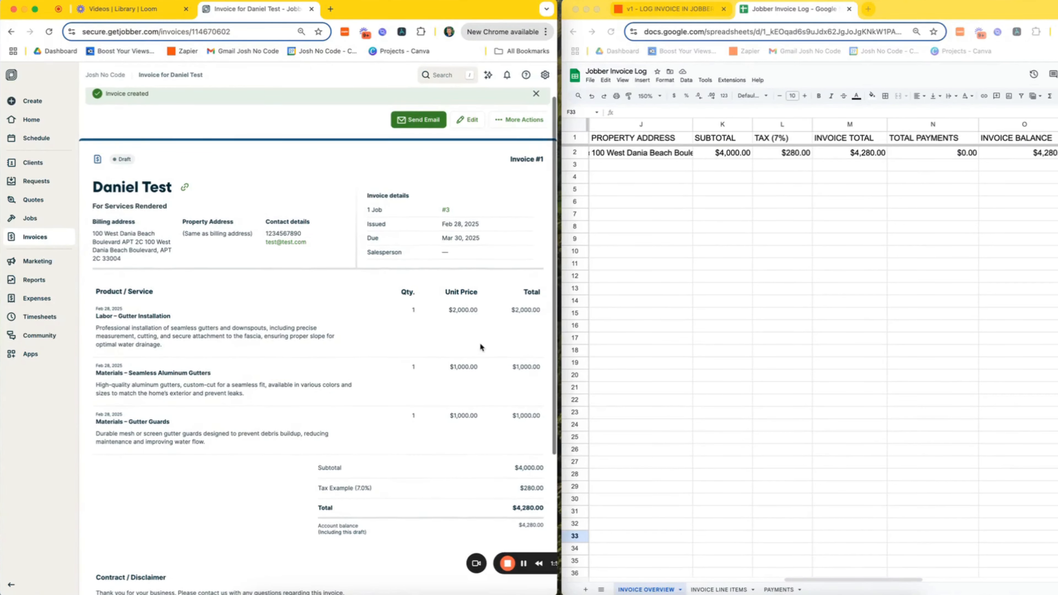
pyautogui.scroll(-3, 454, 401)
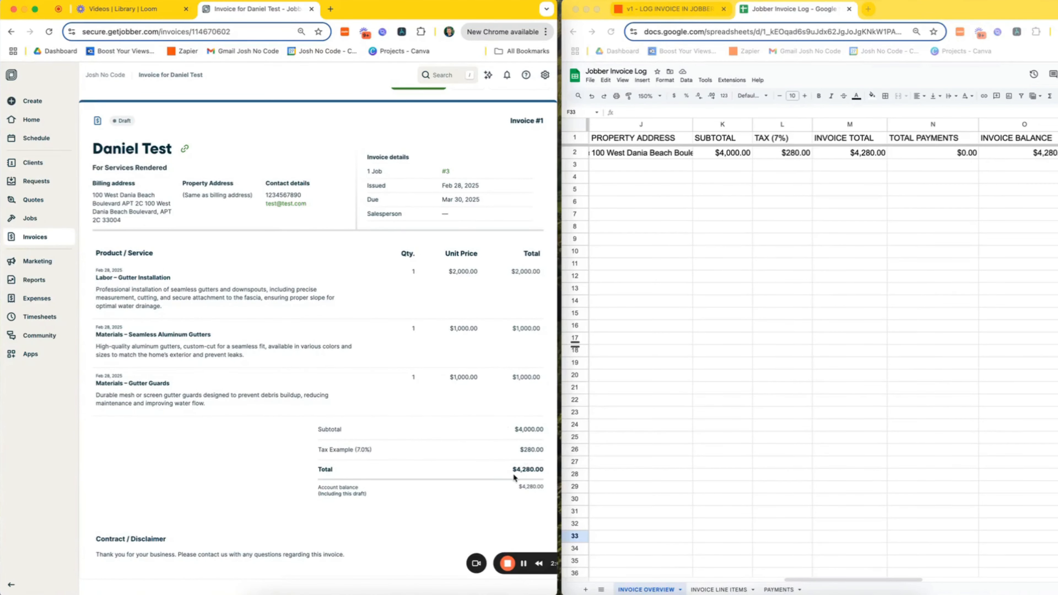
pyautogui.hscroll(2, 1002, 210)
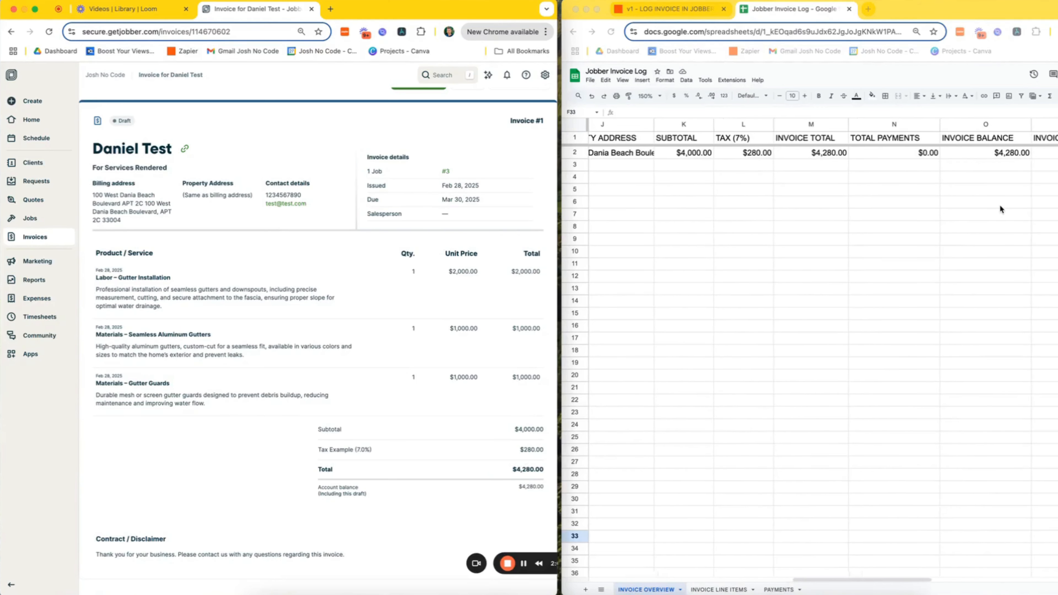
pyautogui.hscroll(1, 1002, 209)
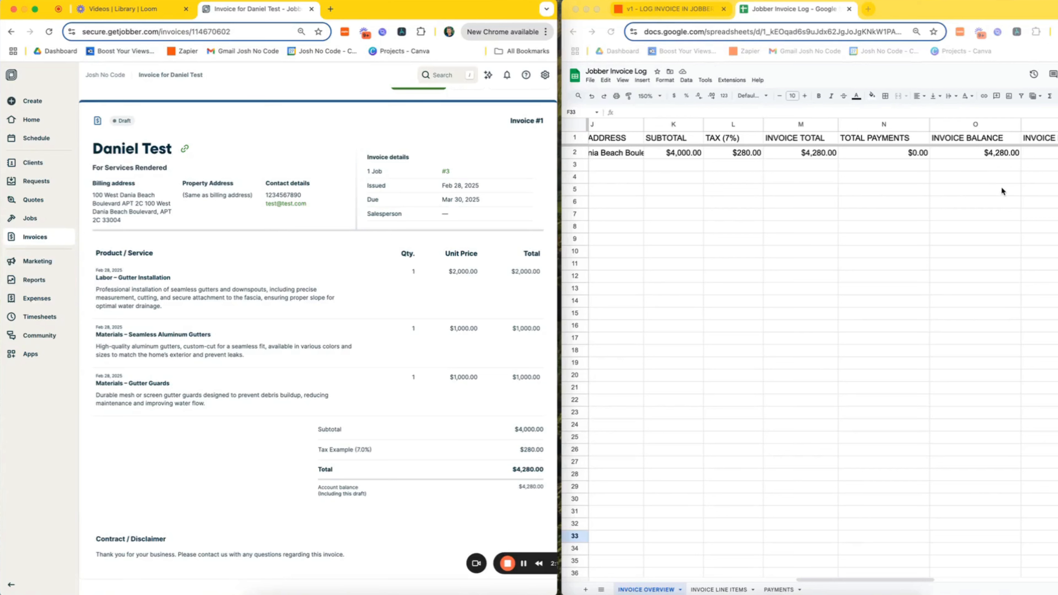
pyautogui.click(732, 589)
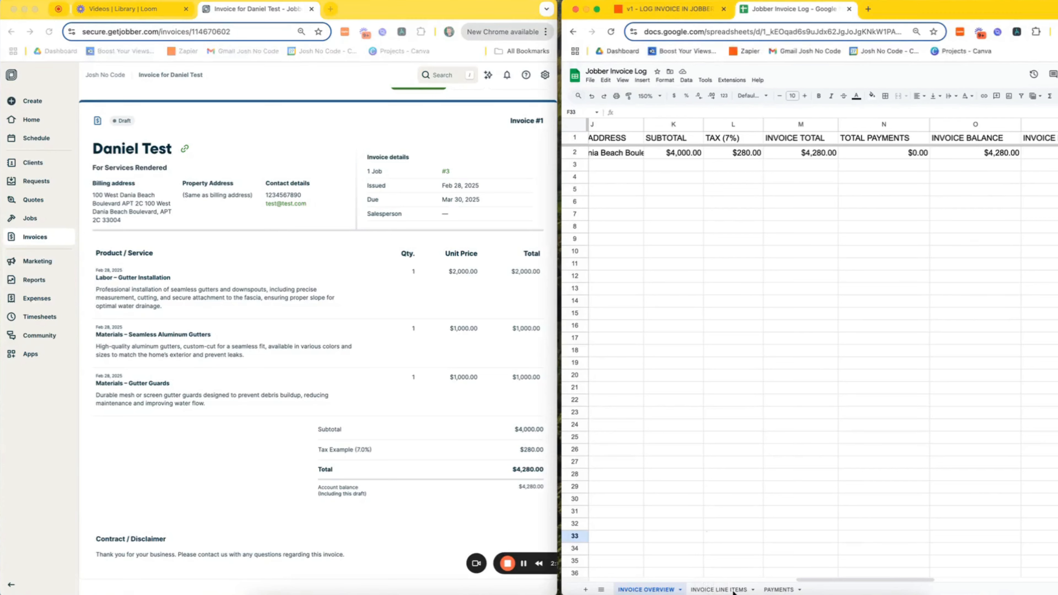
pyautogui.hscroll(-2, 669, 432)
pyautogui.hscroll(-2, 669, 432)
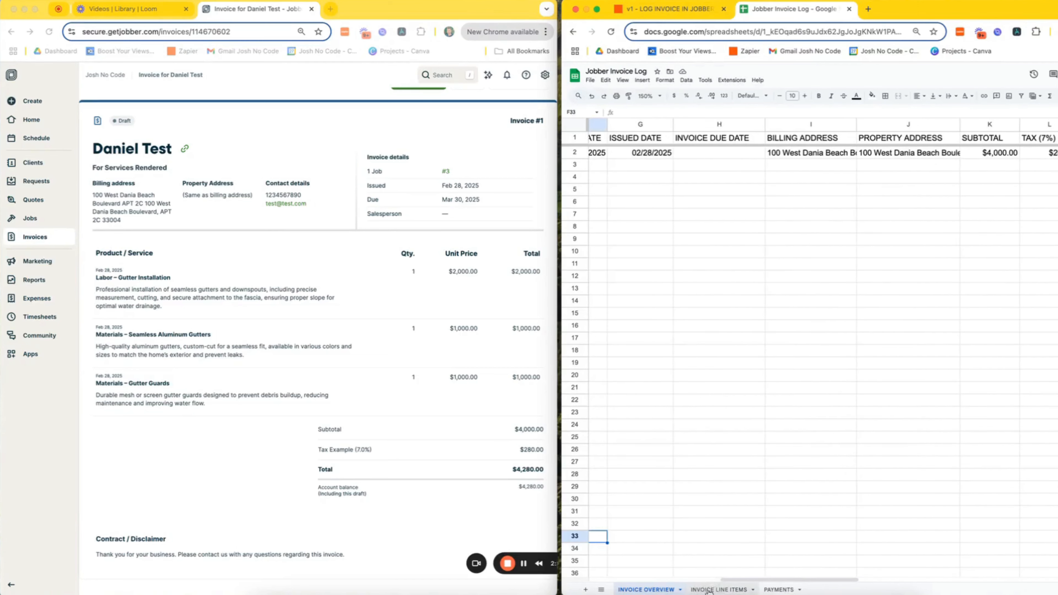
# - View invoice 1's three logged line items, then go back to Jobber's jobs list
pyautogui.click(718, 590)
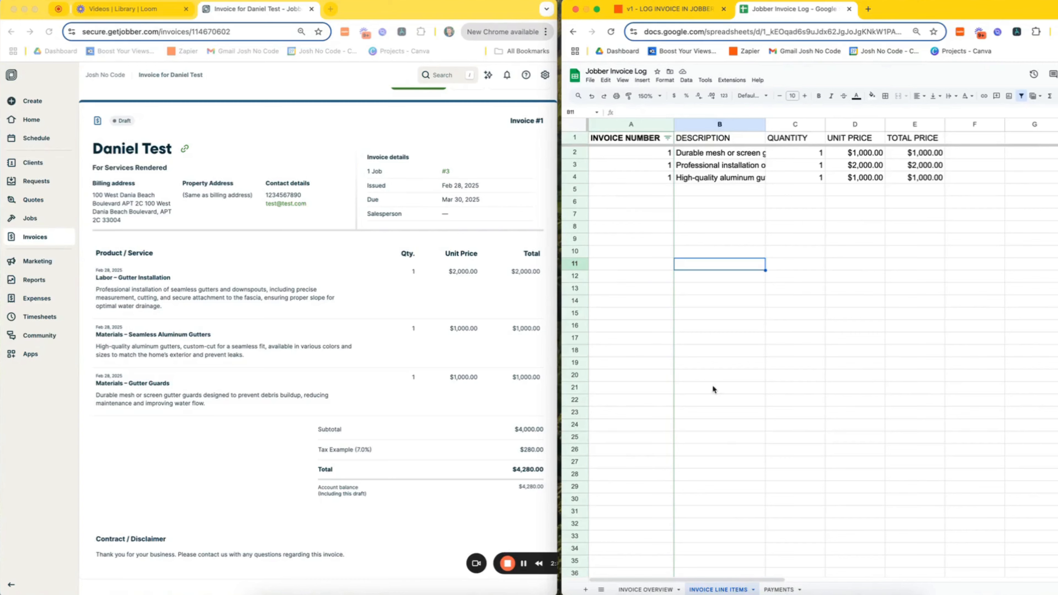
pyautogui.click(32, 218)
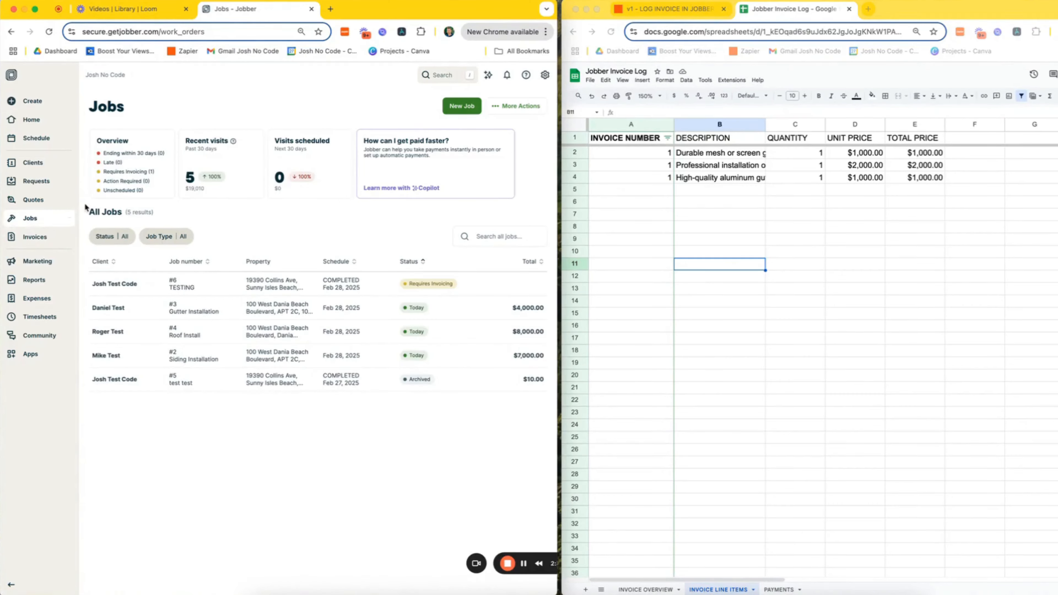
# - Filter jobs to Today and save a $8,560.00 draft invoice for Roof Install job #4
pyautogui.click(113, 236)
pyautogui.click(126, 331)
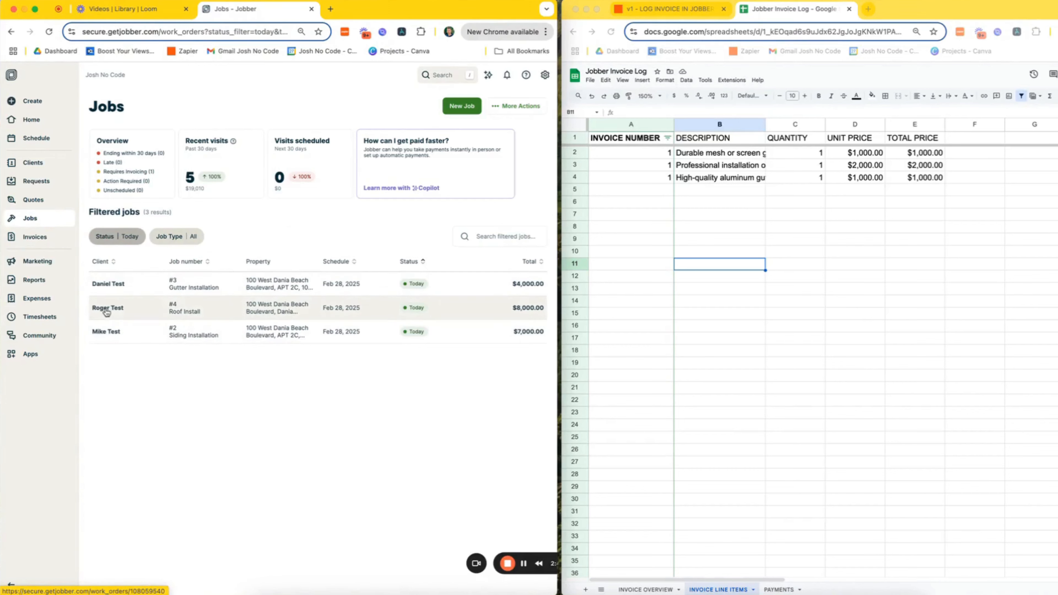
pyautogui.click(134, 311)
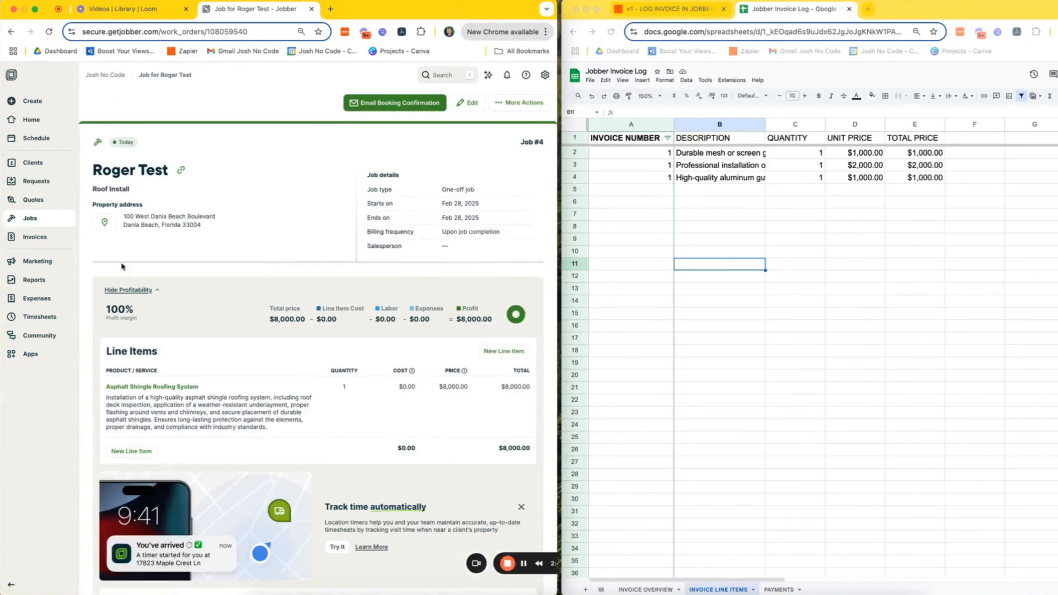
pyautogui.scroll(-3, 168, 293)
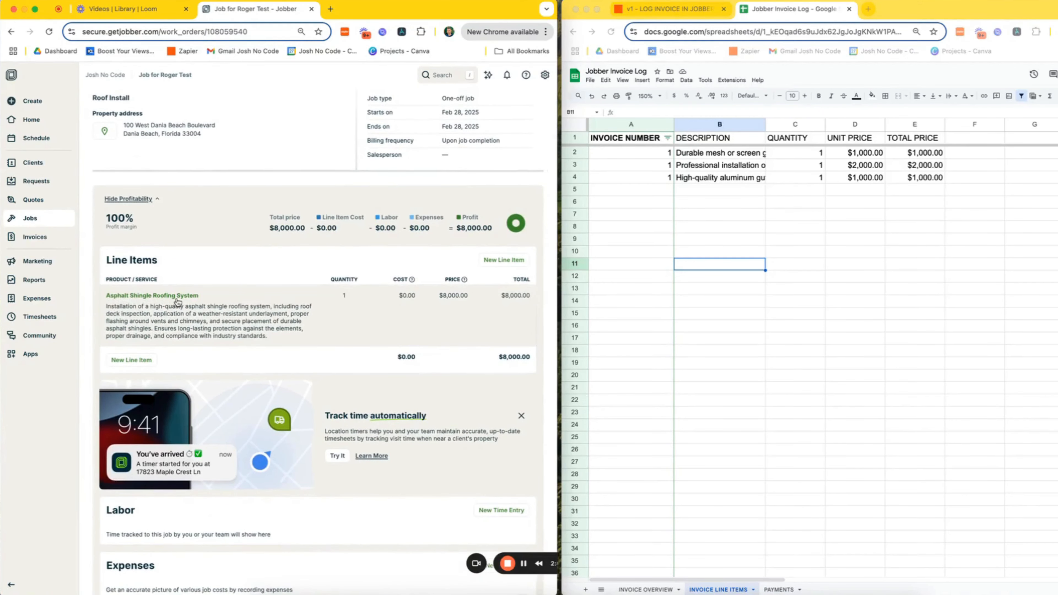
pyautogui.scroll(-5, 495, 350)
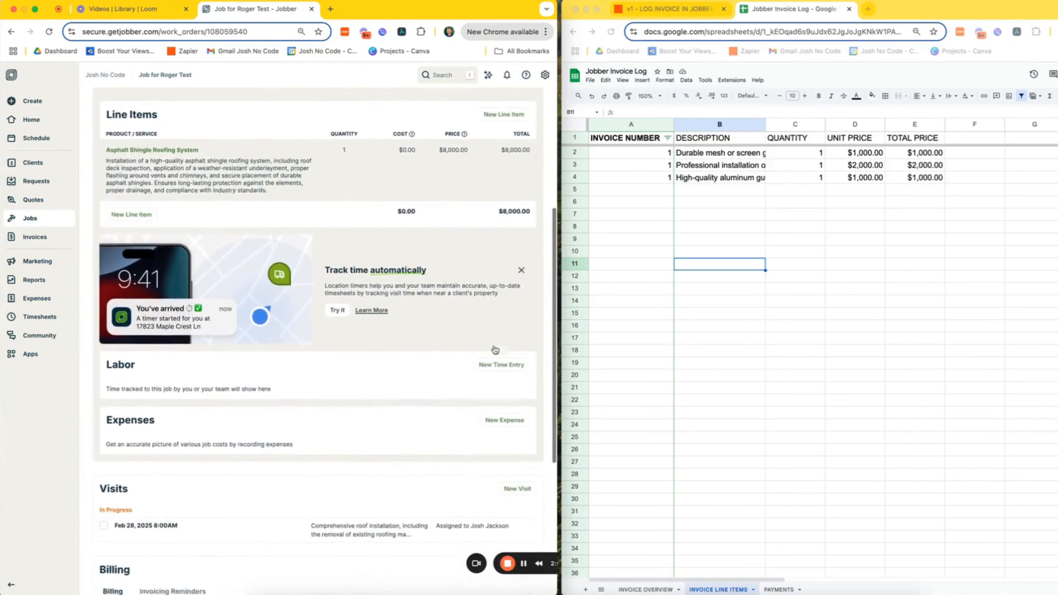
pyautogui.scroll(-6, 495, 349)
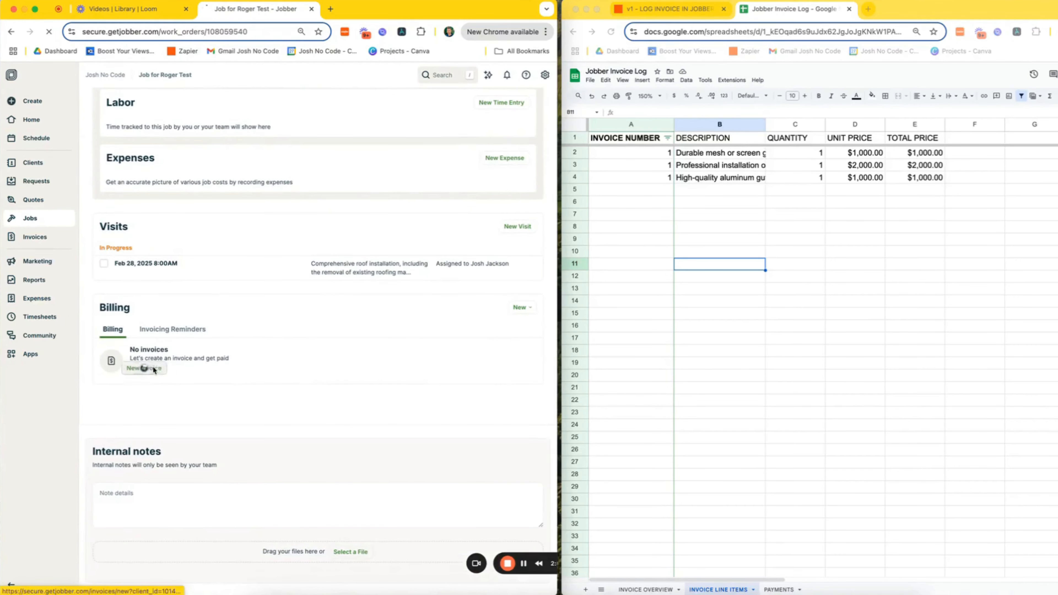
pyautogui.click(138, 364)
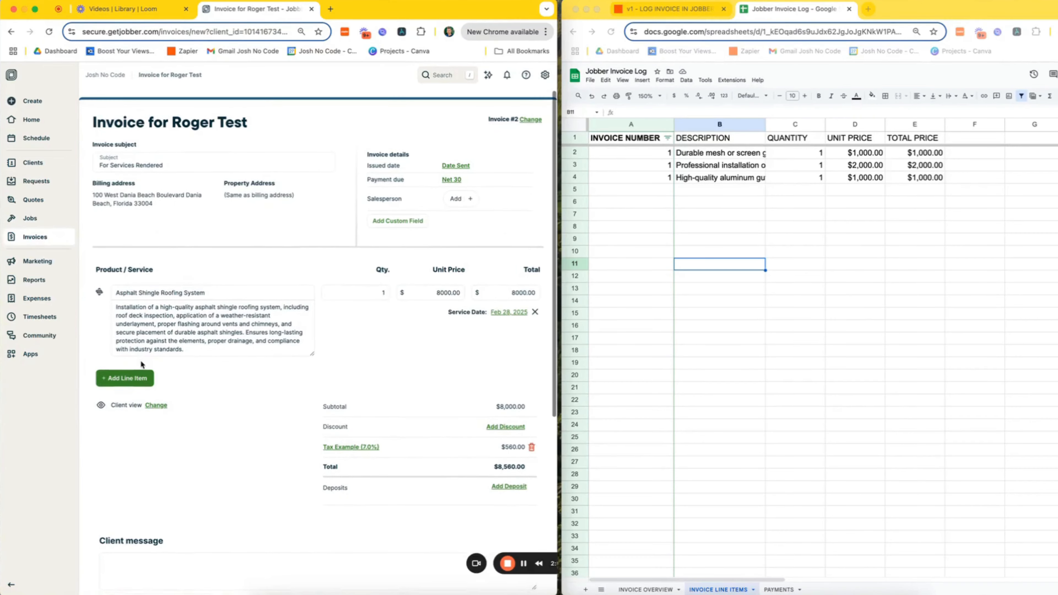
pyautogui.scroll(-5, 432, 366)
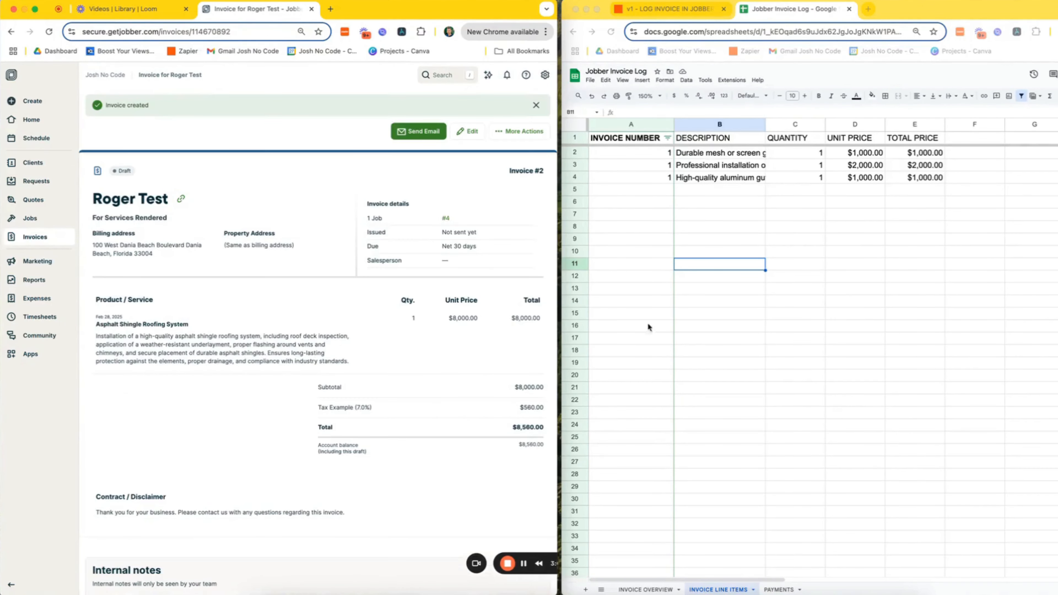
pyautogui.click(42, 222)
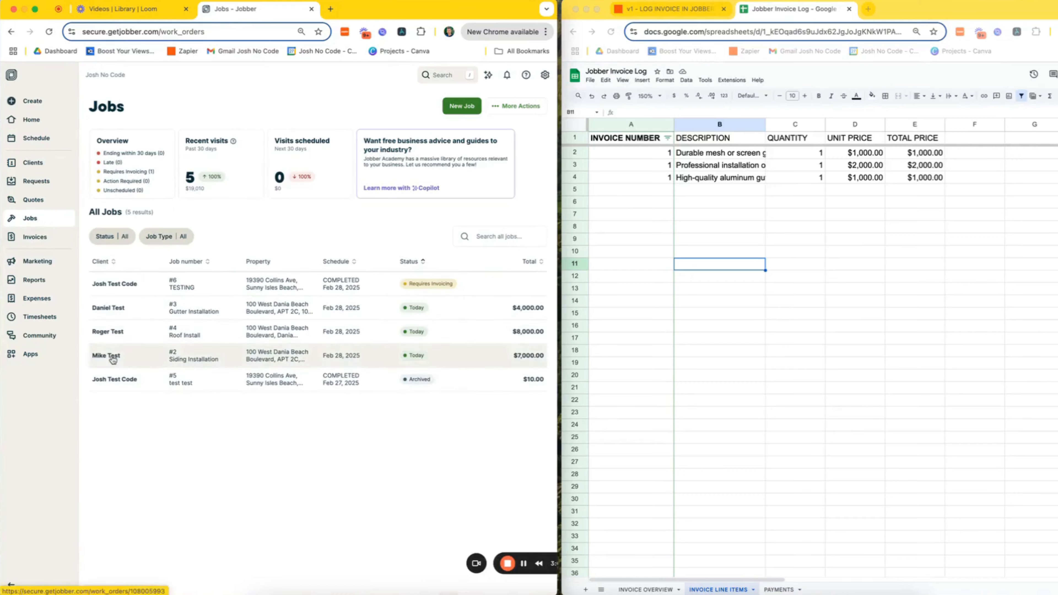
# - Open the Siding Installation job and start a new invoice from its Billing section
pyautogui.click(138, 358)
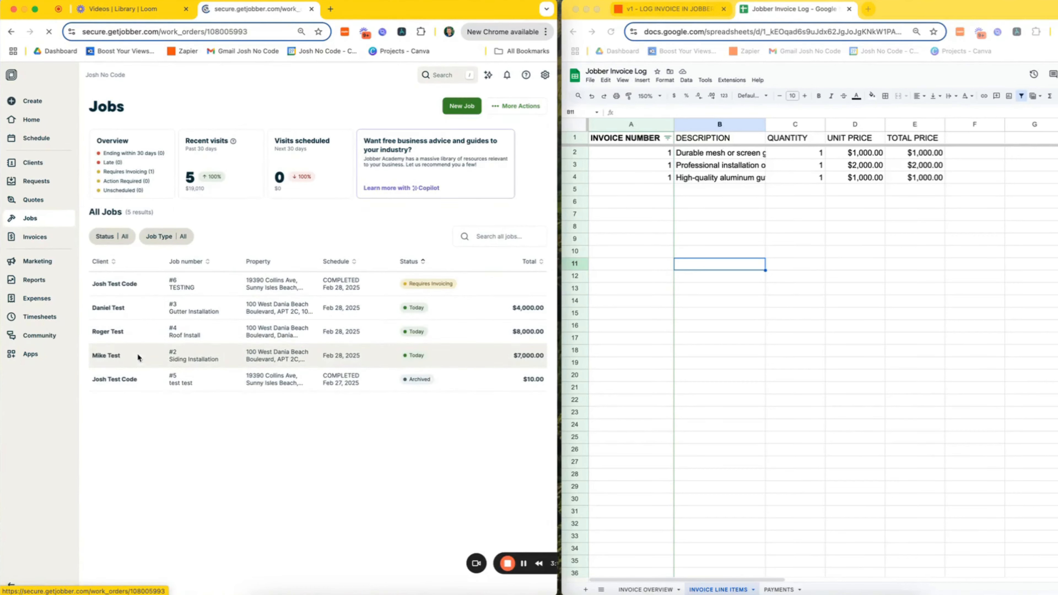
pyautogui.scroll(-2, 139, 308)
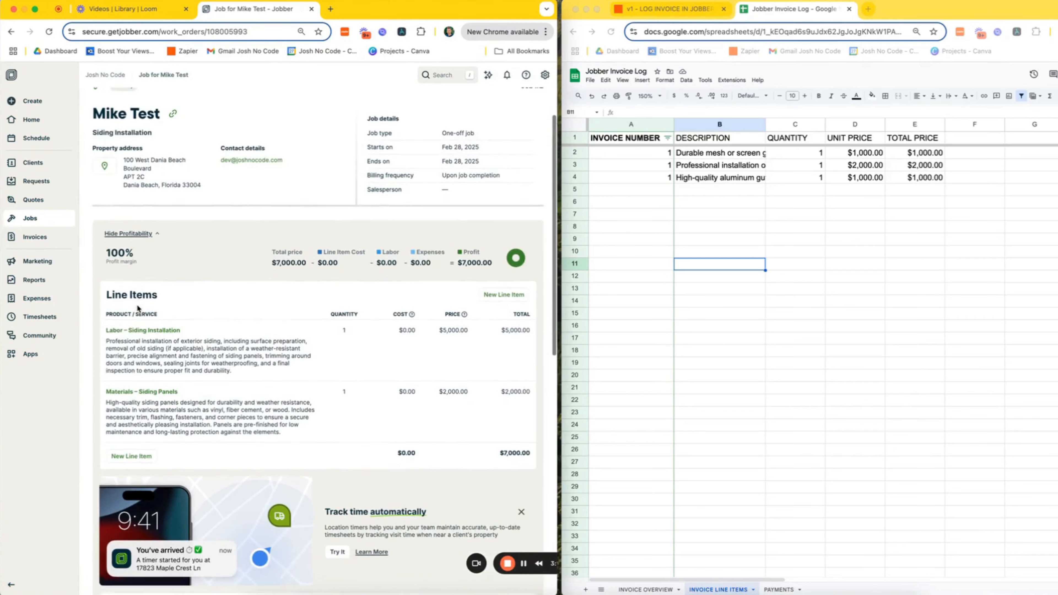
pyautogui.scroll(-1, 300, 406)
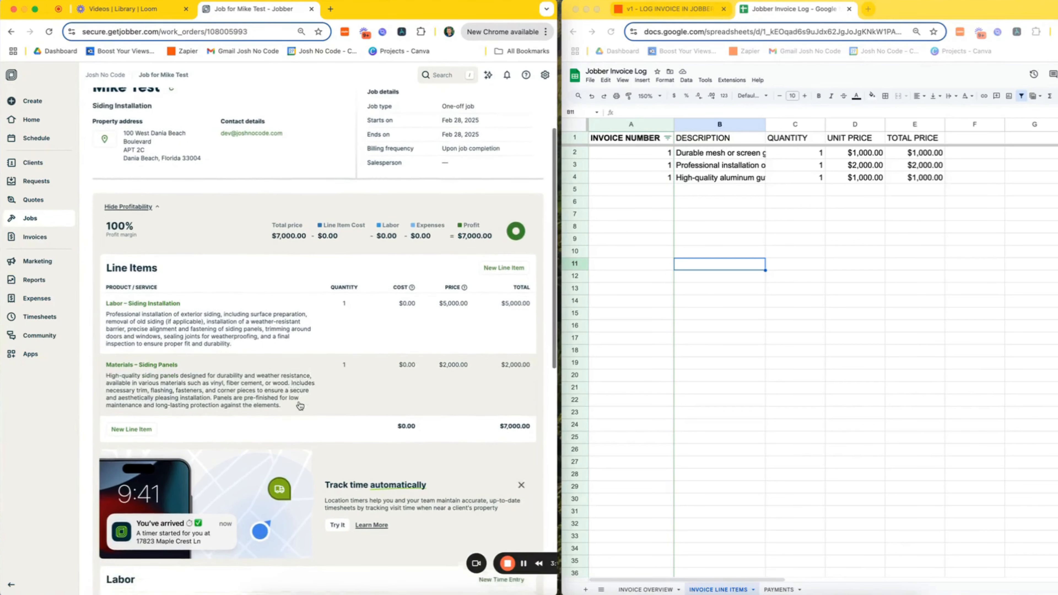
pyautogui.scroll(-1, 300, 406)
pyautogui.scroll(-10, 483, 433)
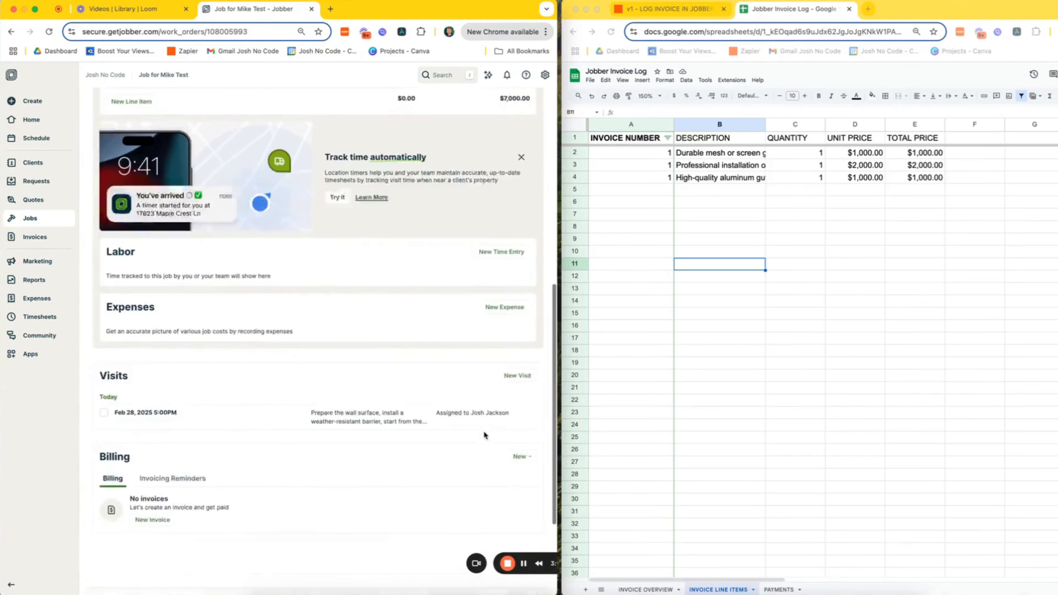
pyautogui.scroll(-3, 484, 433)
pyautogui.click(158, 401)
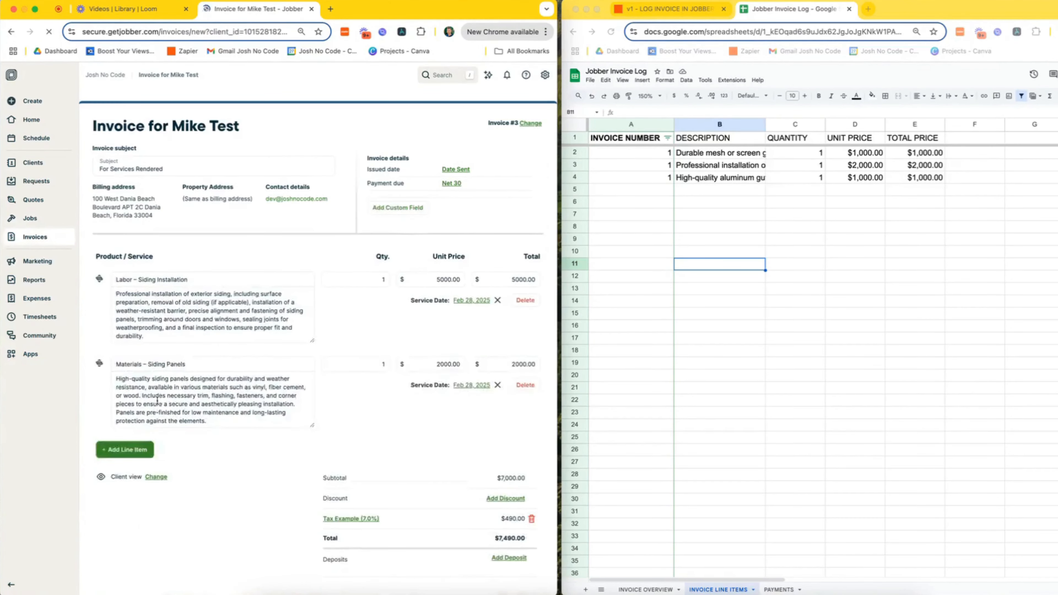
# - Show the INVOICE OVERVIEW sheet and save the $7,490.00 draft Invoice #3
pyautogui.click(655, 591)
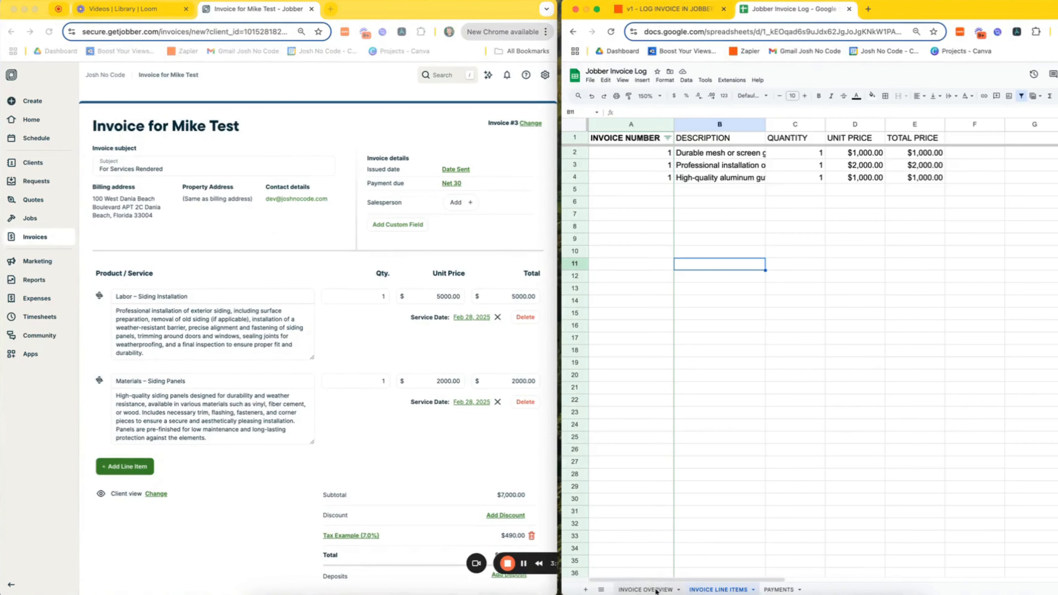
pyautogui.click(657, 590)
pyautogui.hscroll(-10, 665, 436)
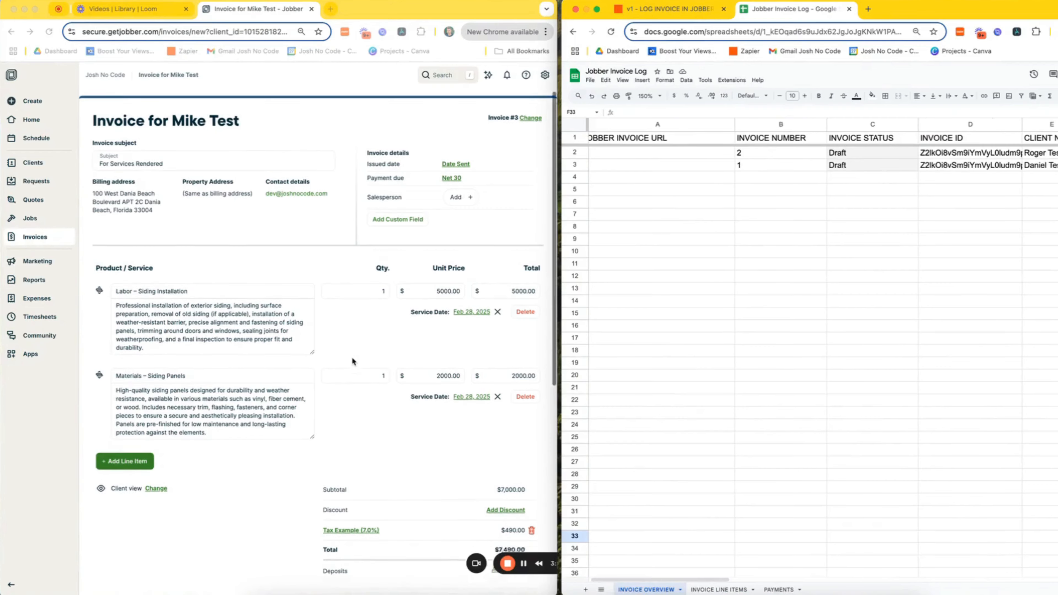
pyautogui.scroll(-2, 354, 362)
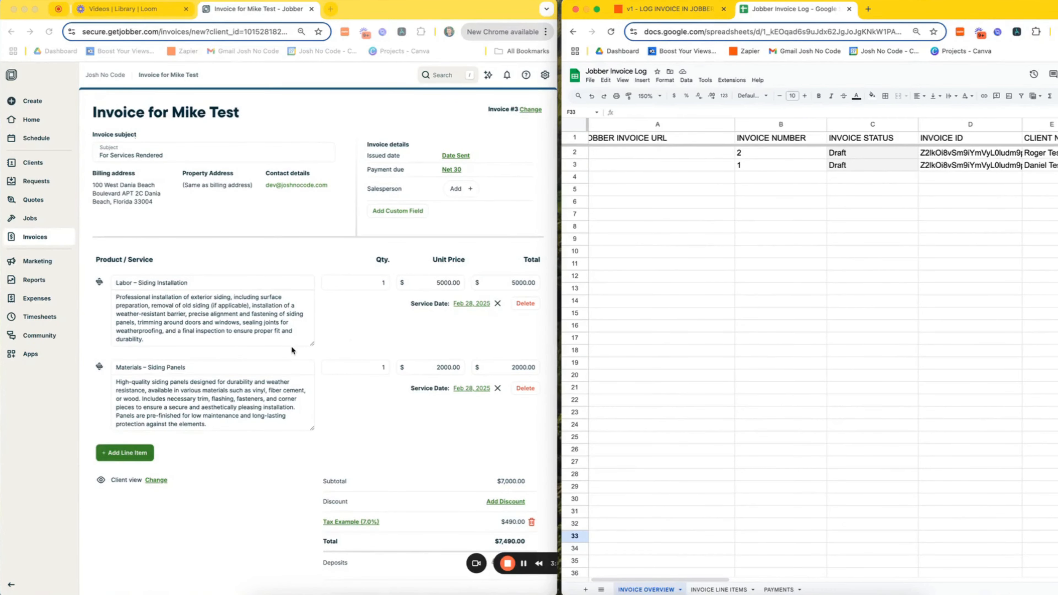
pyautogui.scroll(-10, 290, 345)
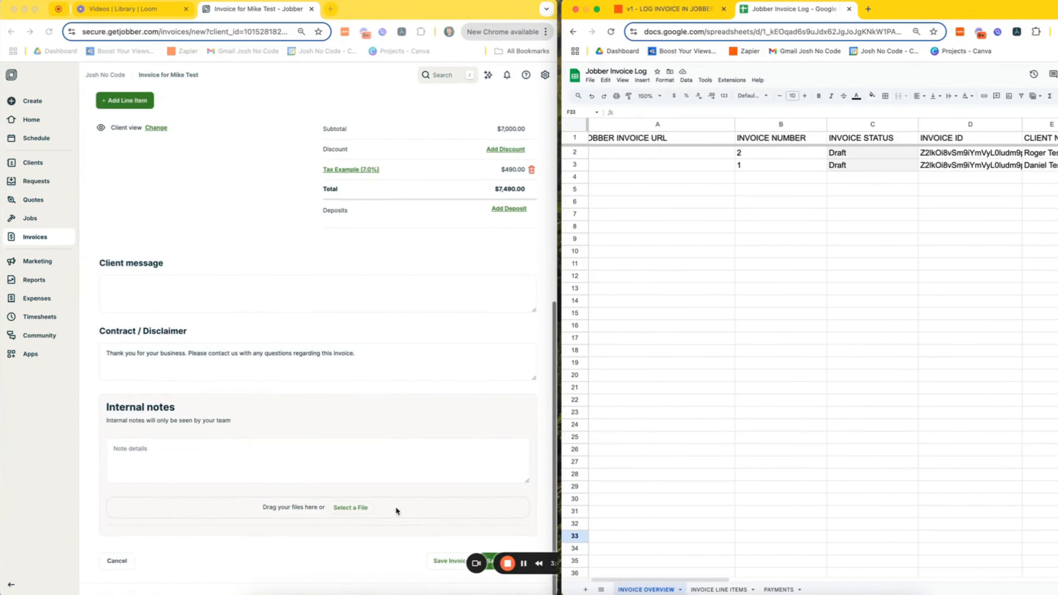
pyautogui.click(446, 561)
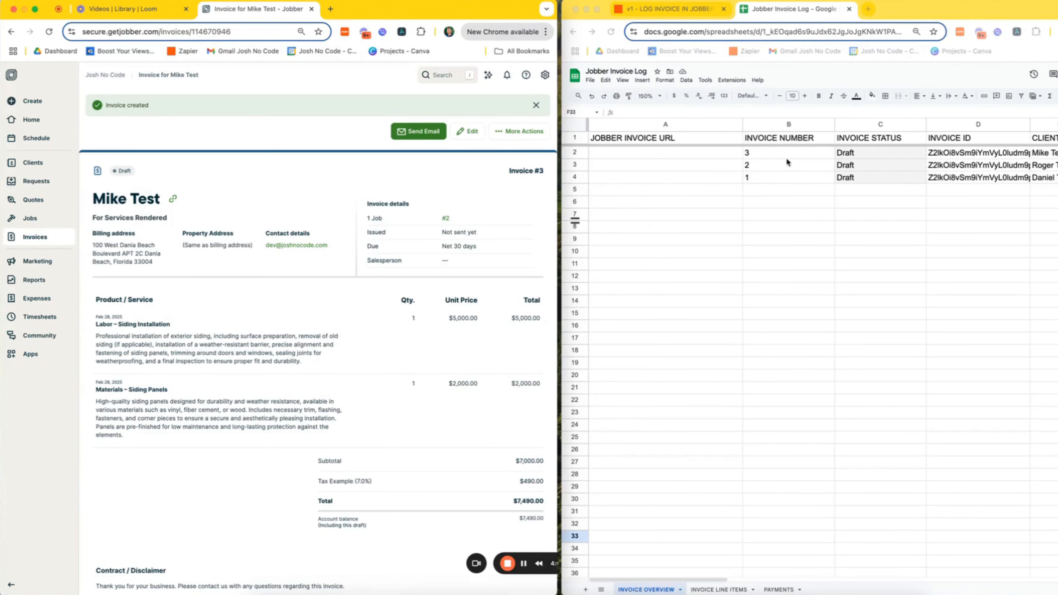
# - Compare Jobber invoice #2 with its logged overview row, then open INVOICE LINE ITEMS
pyautogui.hscroll(3, 803, 163)
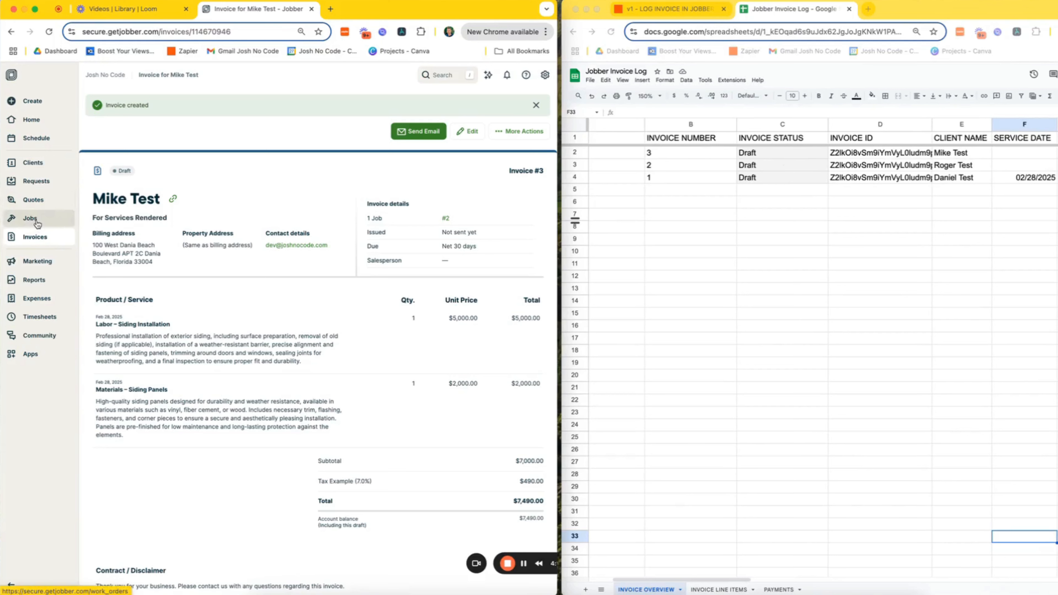
pyautogui.click(40, 241)
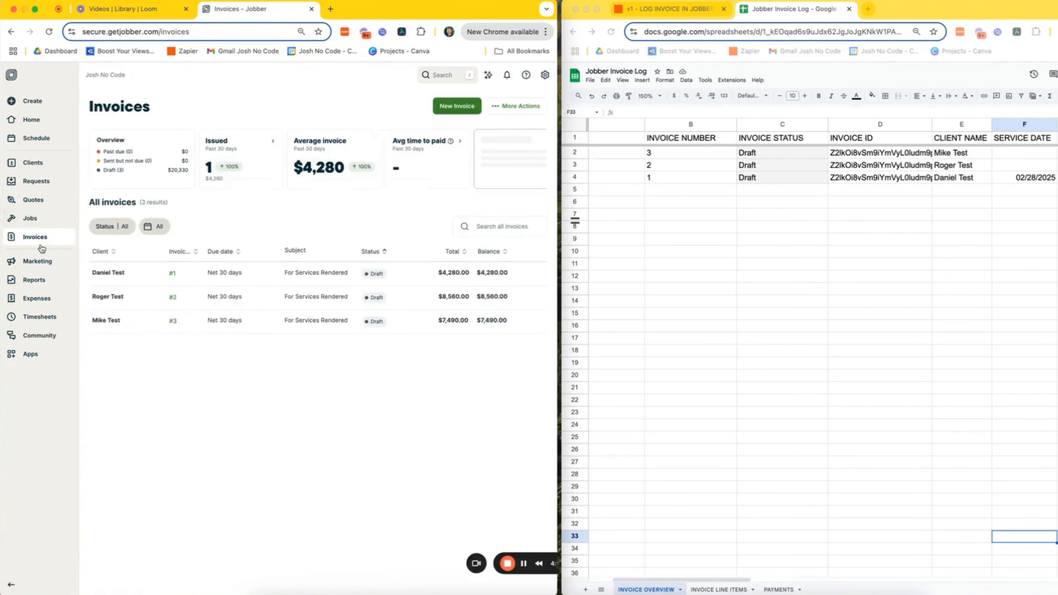
pyautogui.click(137, 301)
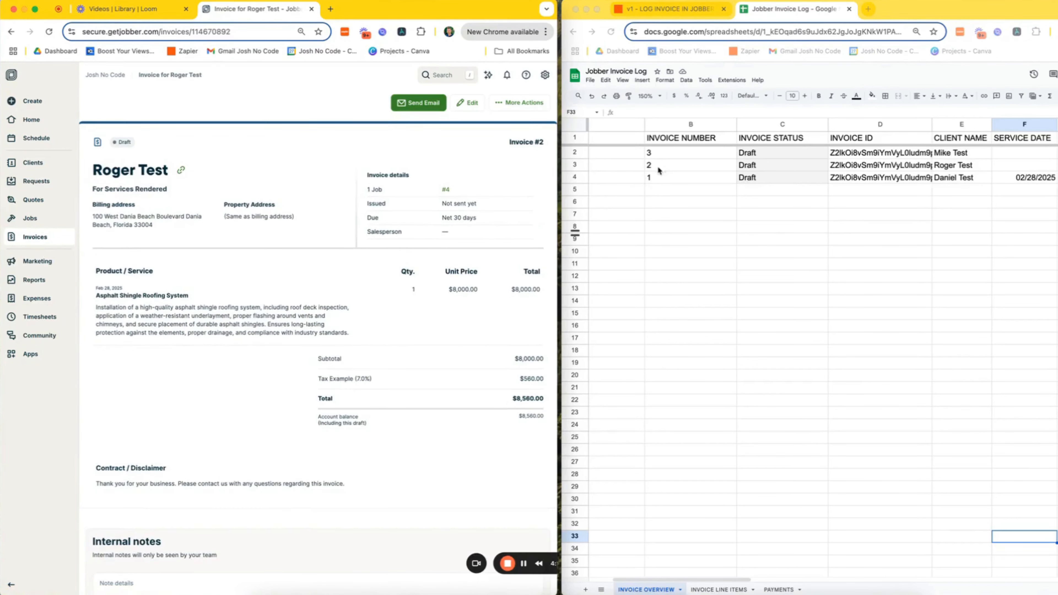
pyautogui.hscroll(10, 777, 187)
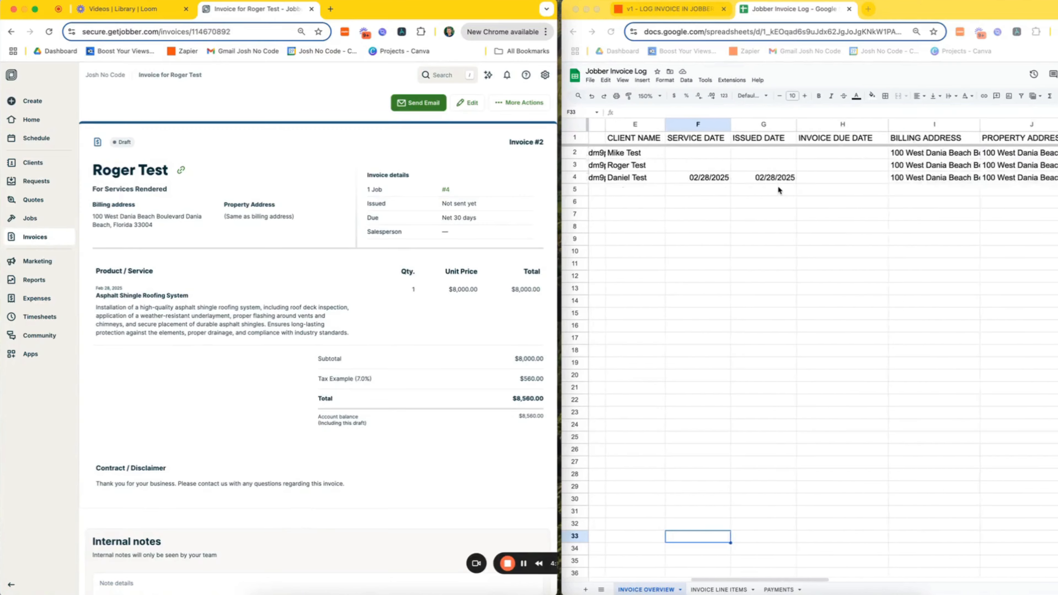
pyautogui.hscroll(4, 778, 188)
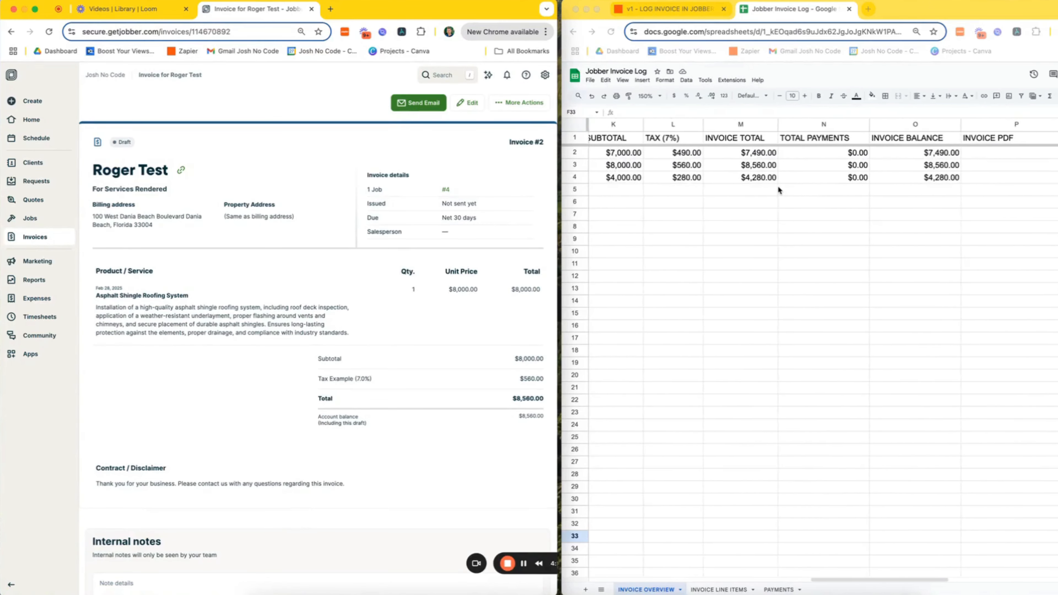
pyautogui.click(575, 165)
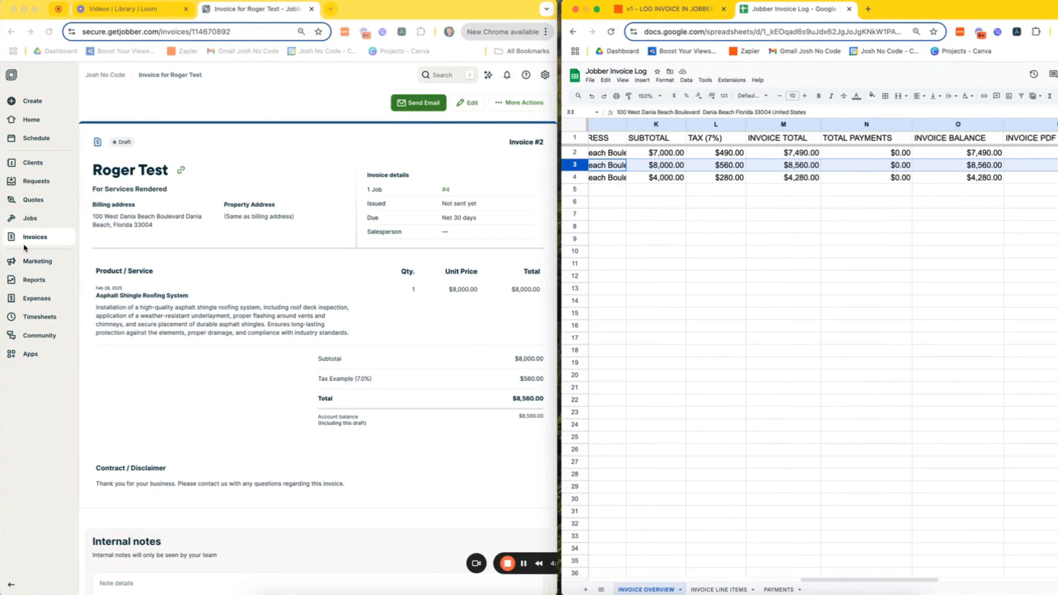
pyautogui.click(45, 237)
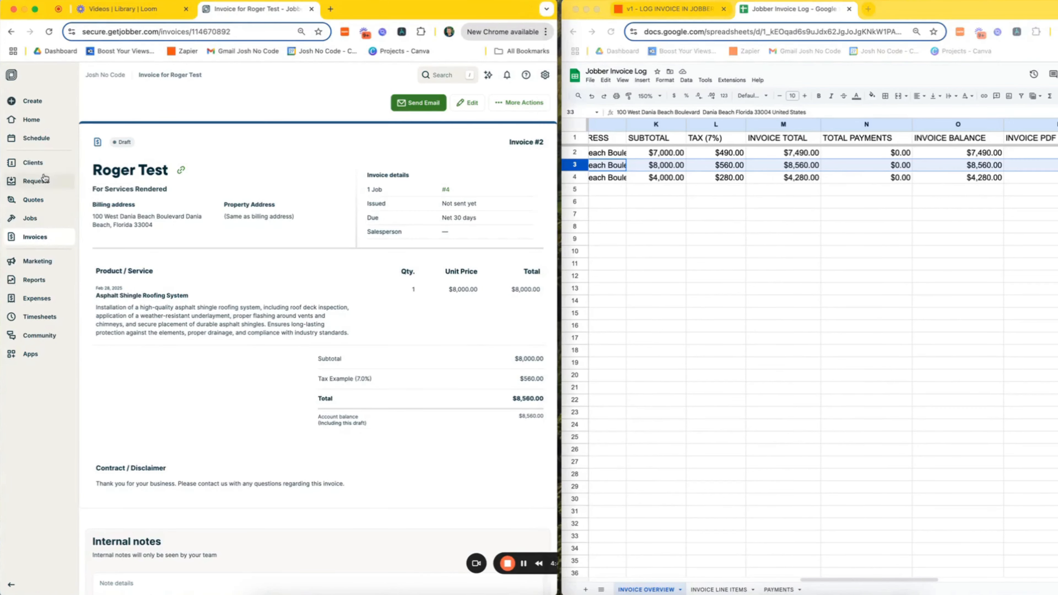
pyautogui.click(711, 590)
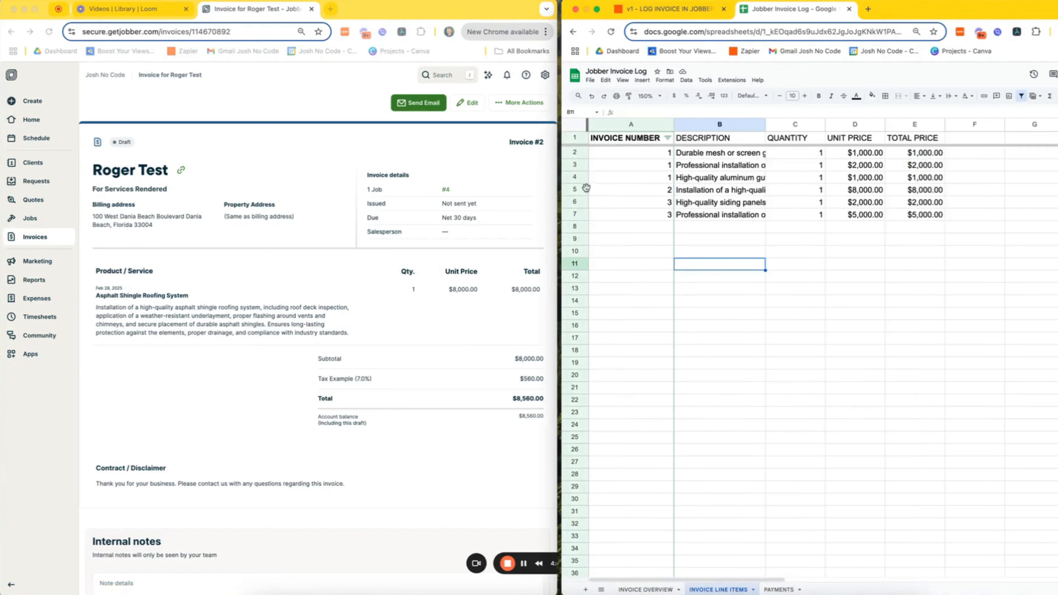
# - Open the test client's invoice #3 in Jobber and match it to its overview and line-item rows
pyautogui.click(575, 190)
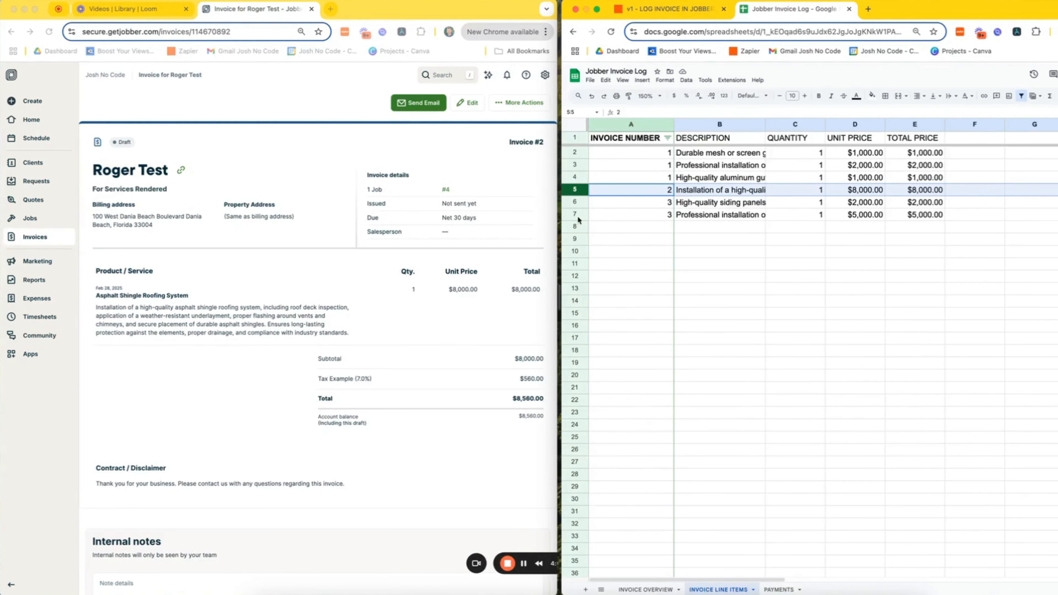
pyautogui.click(35, 236)
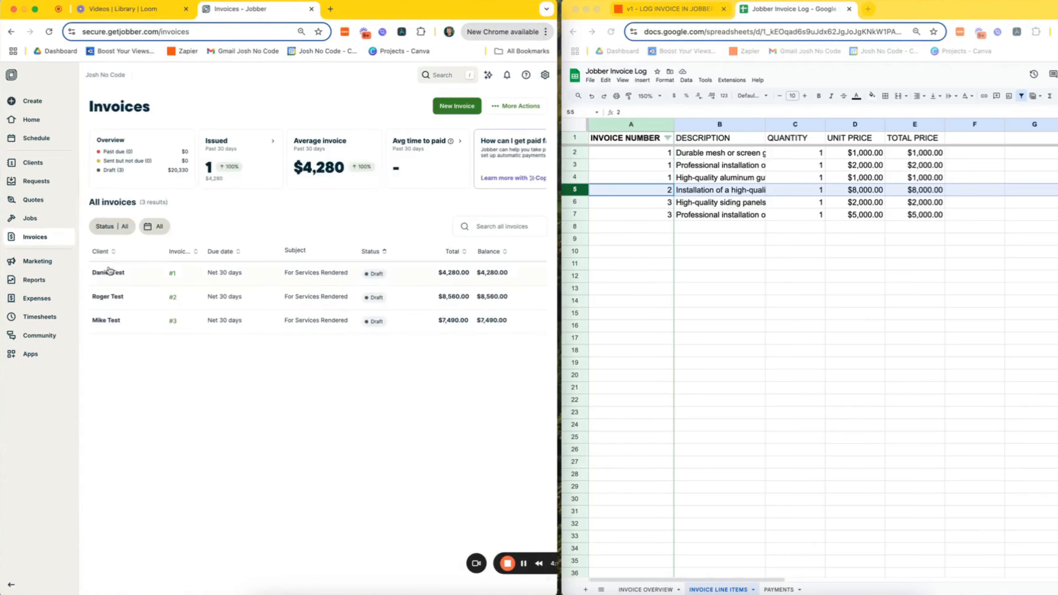
pyautogui.click(136, 327)
pyautogui.click(646, 590)
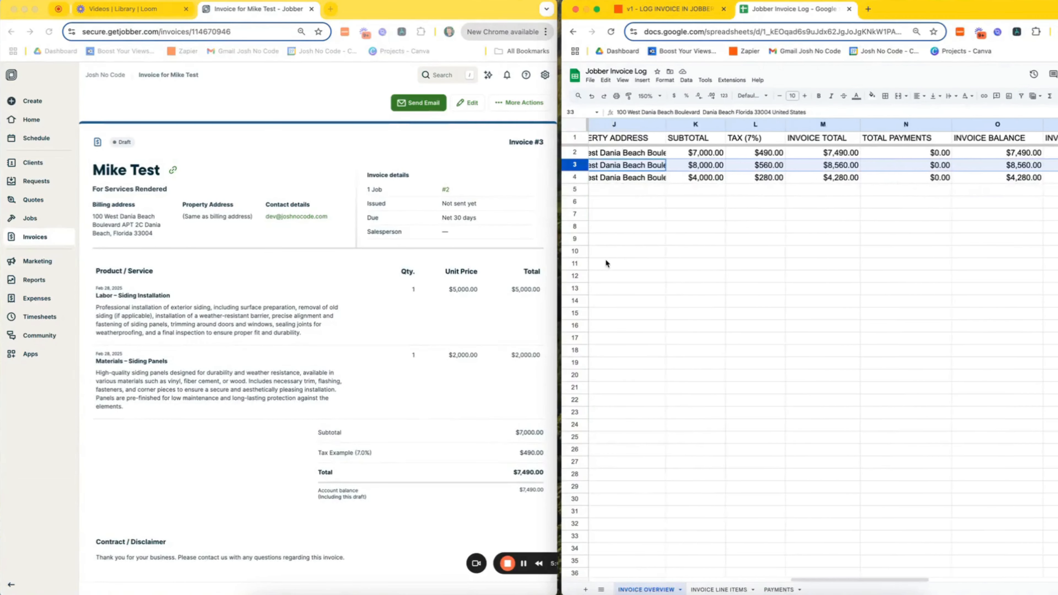
pyautogui.hscroll(-1, 612, 246)
pyautogui.click(595, 152)
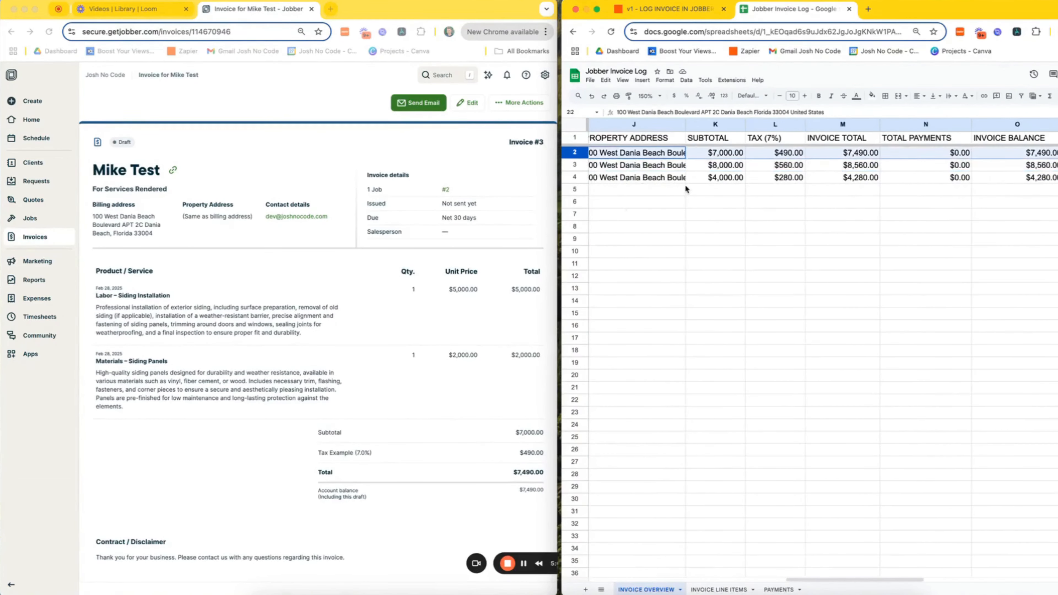
pyautogui.hscroll(-1, 625, 237)
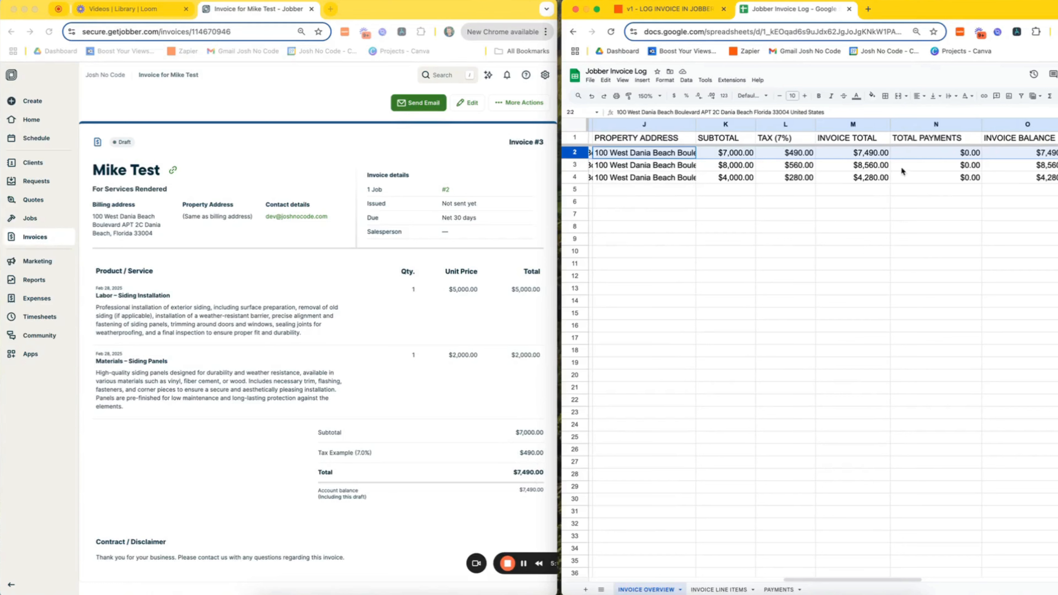
pyautogui.click(725, 589)
# - Filter the line items by INVOICE NUMBER so only invoice 3's rows remain visible
pyautogui.click(740, 318)
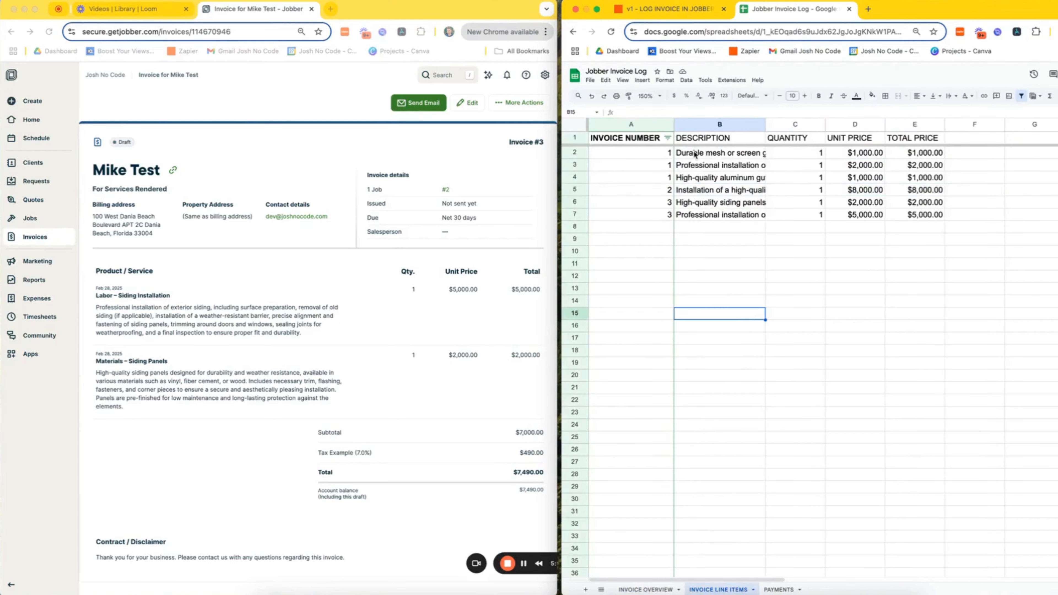
pyautogui.click(667, 138)
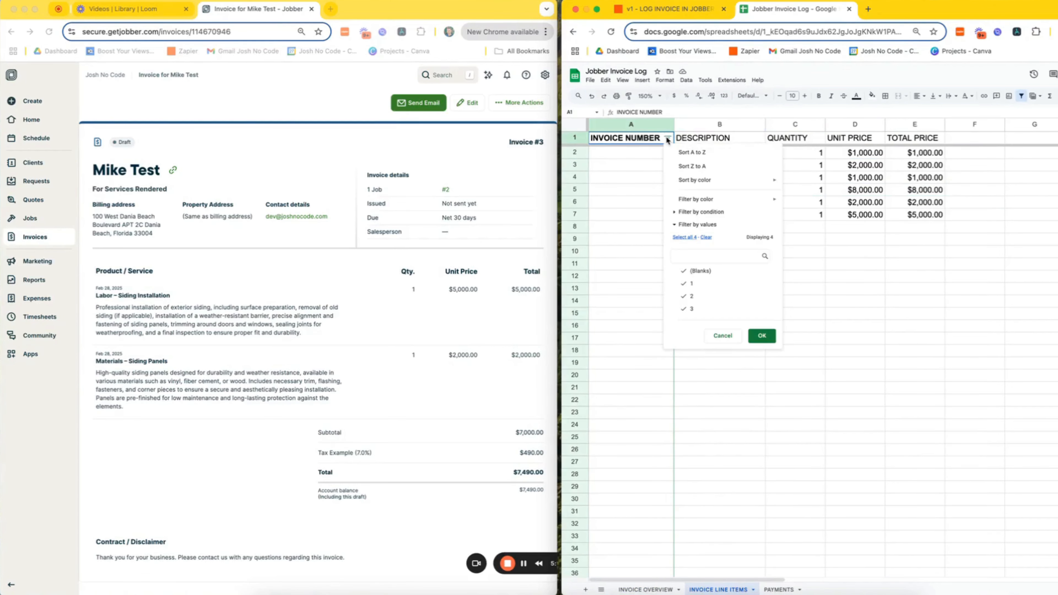
pyautogui.click(703, 284)
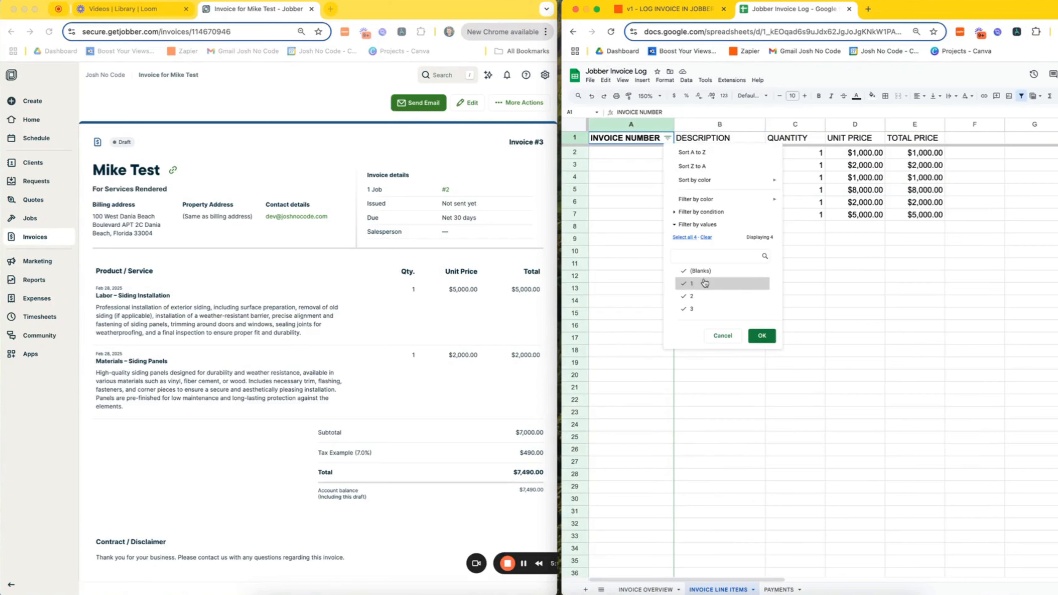
pyautogui.click(703, 296)
pyautogui.click(761, 337)
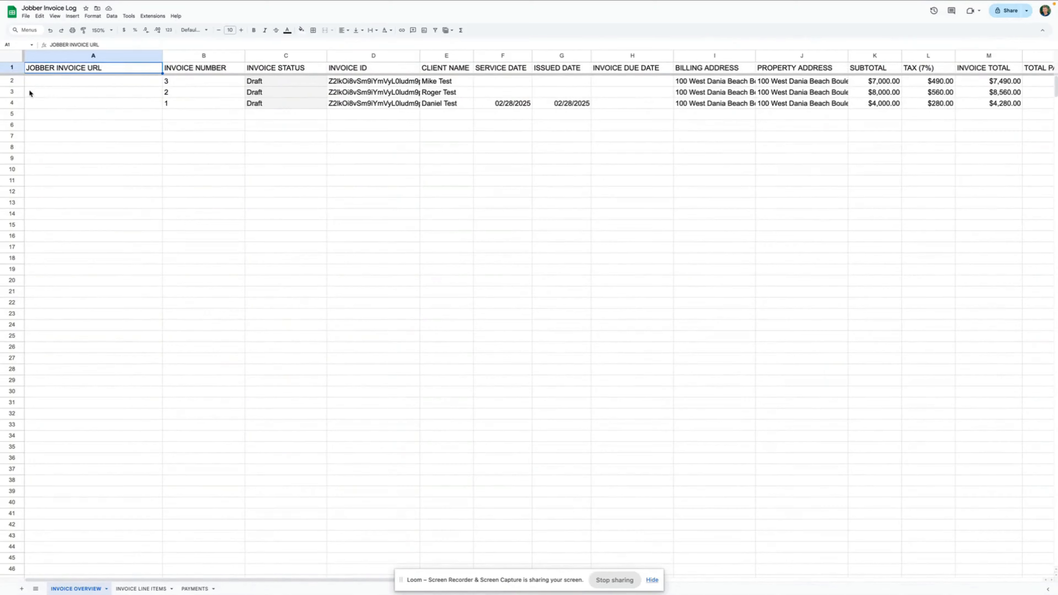
# - Select logged rows 2–4, check the Jobber invoice's web address, then return to the zap run details
pyautogui.moveTo(12, 83); pyautogui.dragTo(12, 104)
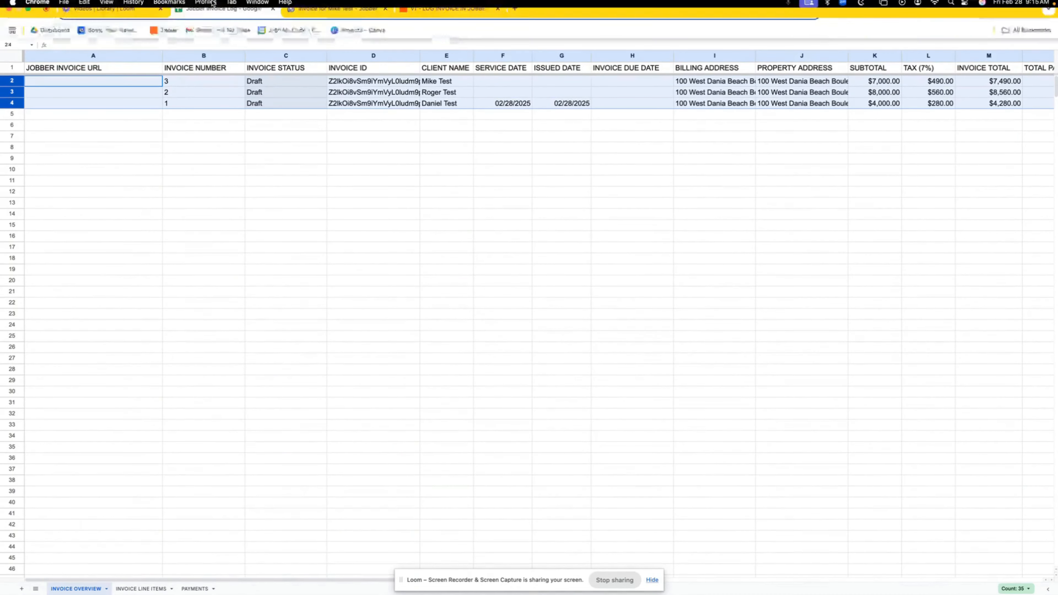
pyautogui.click(337, 21)
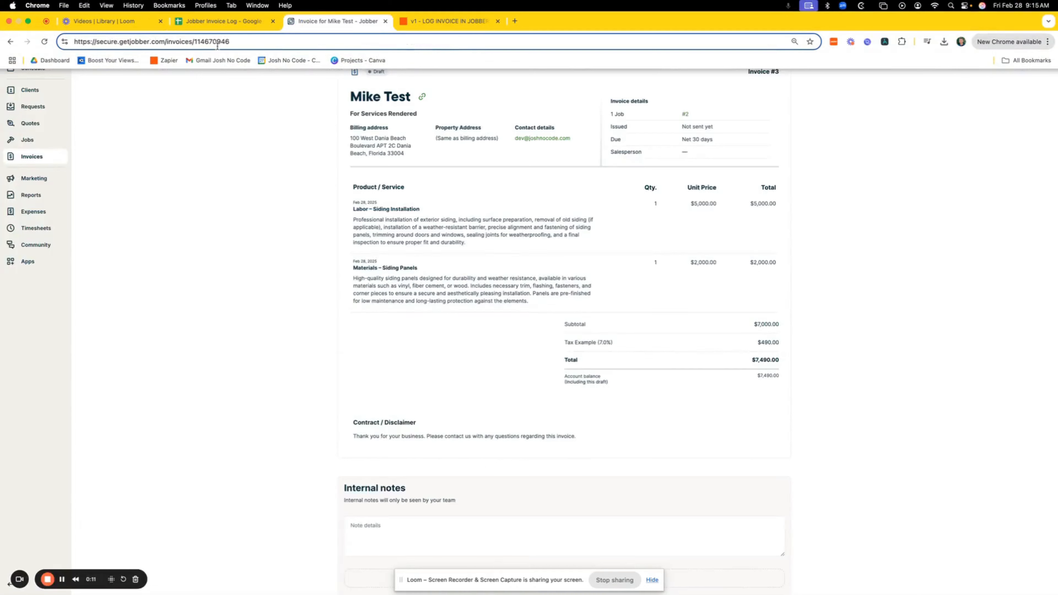
pyautogui.click(249, 44)
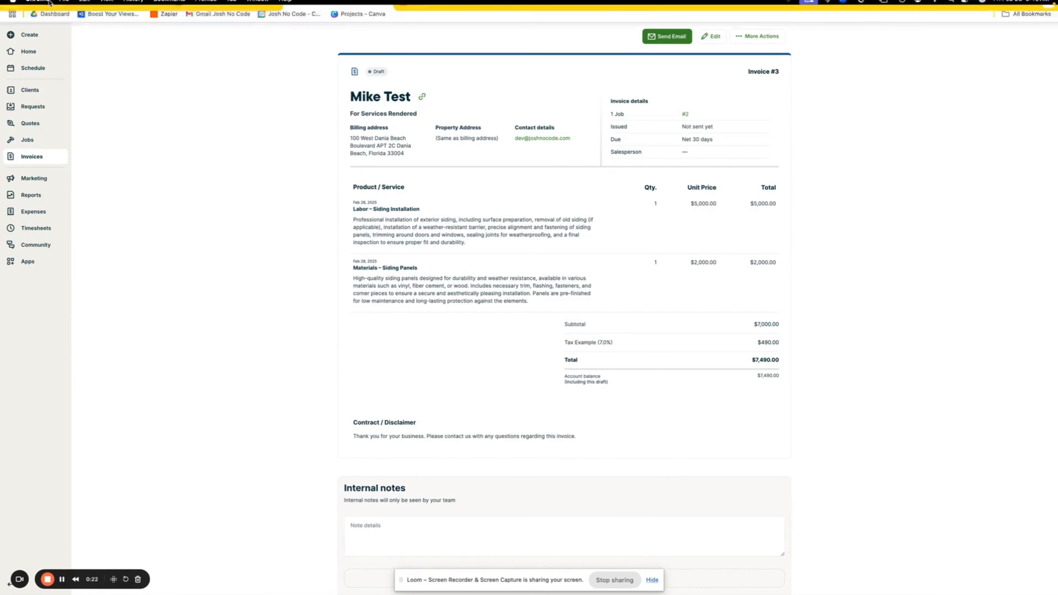
pyautogui.click(422, 22)
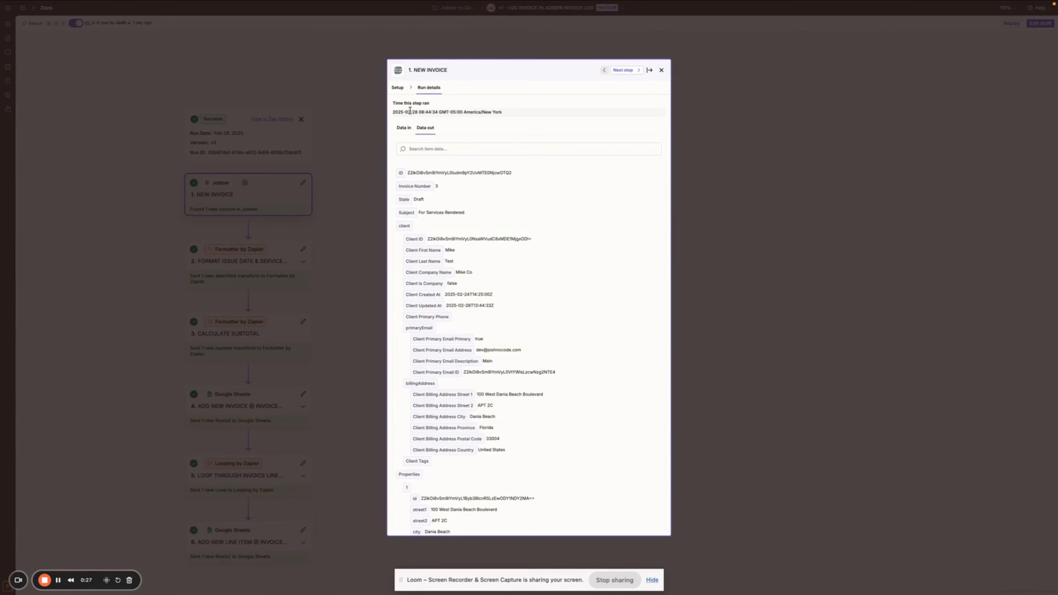
# - Review the NEW INVOICE step's data out, then open invoice #3 for editing in Jobber
pyautogui.scroll(-10, 433, 326)
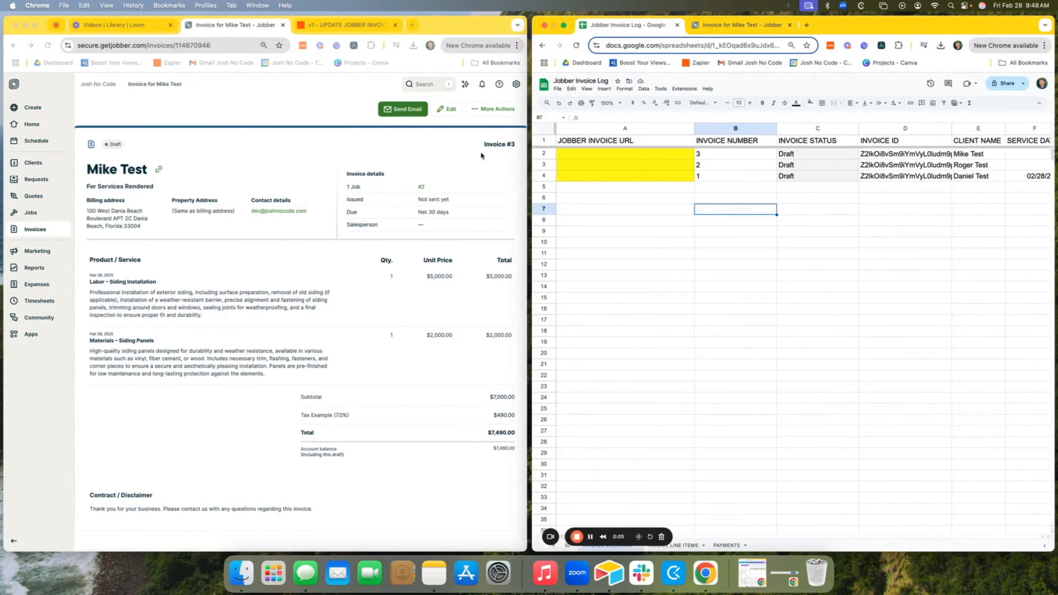
pyautogui.click(447, 111)
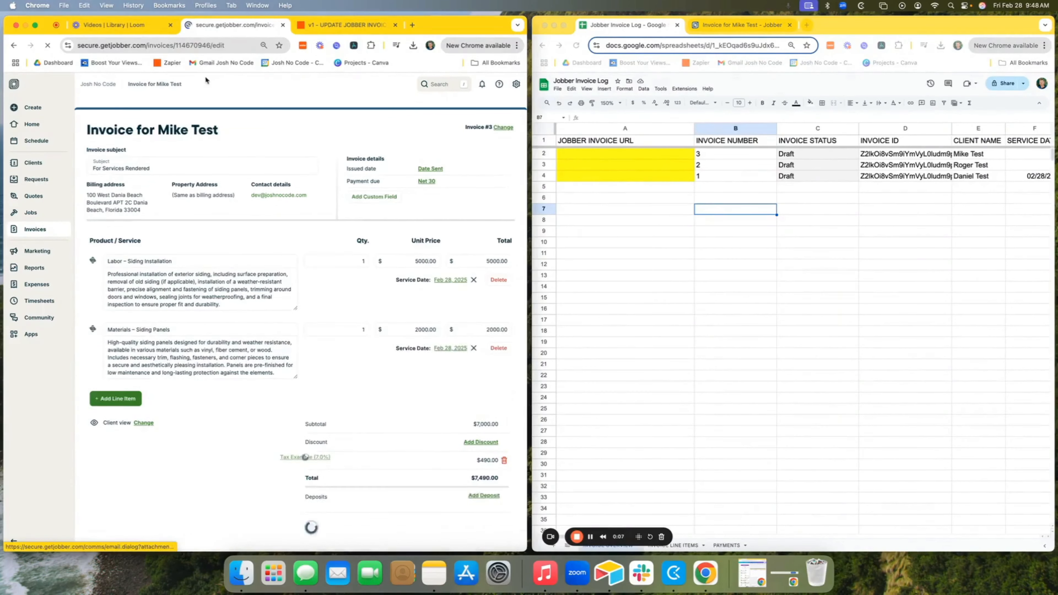
# - Append invoice #3's ID from the URL to its subject after ' - ', save, and verify row 2's logged URL
pyautogui.click(150, 47)
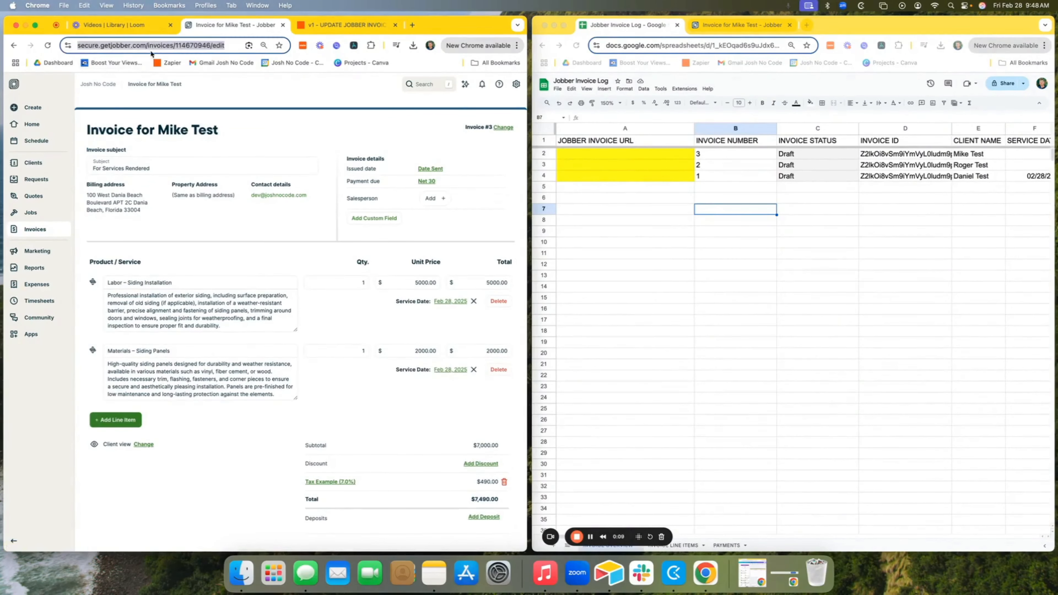
pyautogui.doubleClick(198, 46)
pyautogui.press('cmd+c')
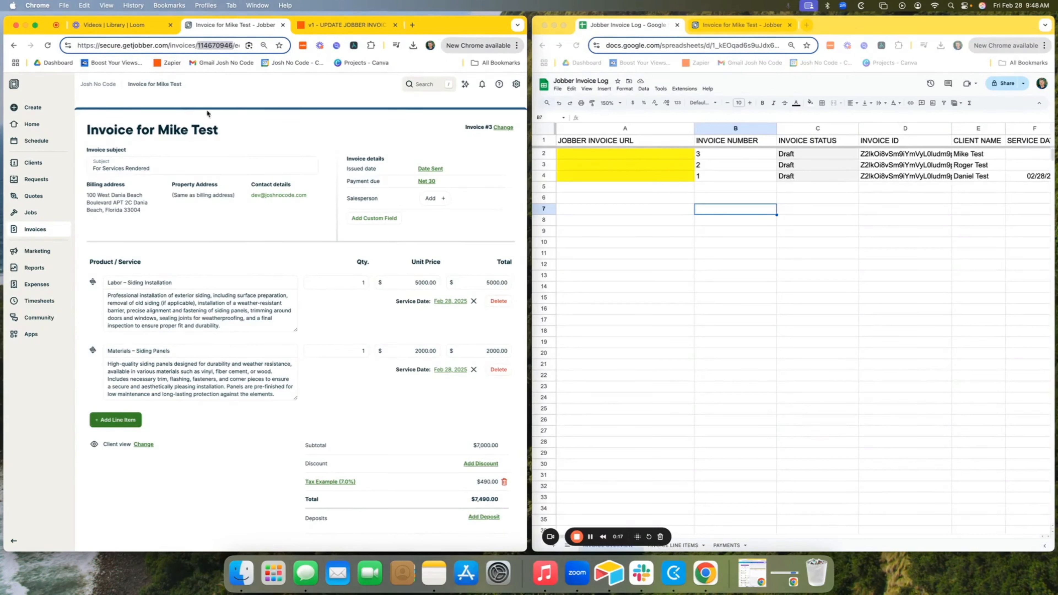
pyautogui.click(216, 169)
pyautogui.write('-')
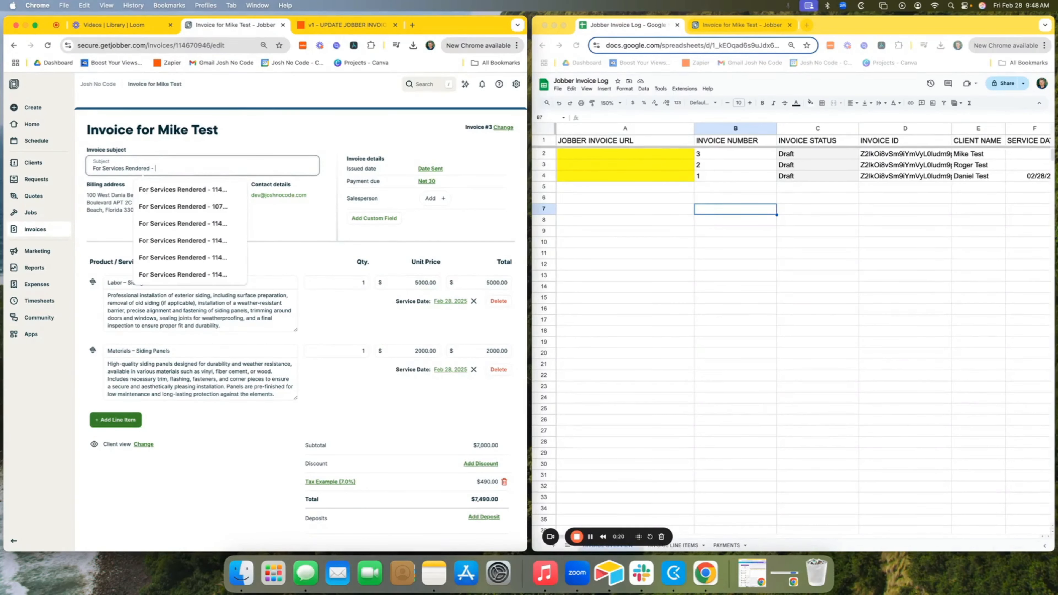
pyautogui.press('cmd+v')
pyautogui.scroll(-5, 350, 262)
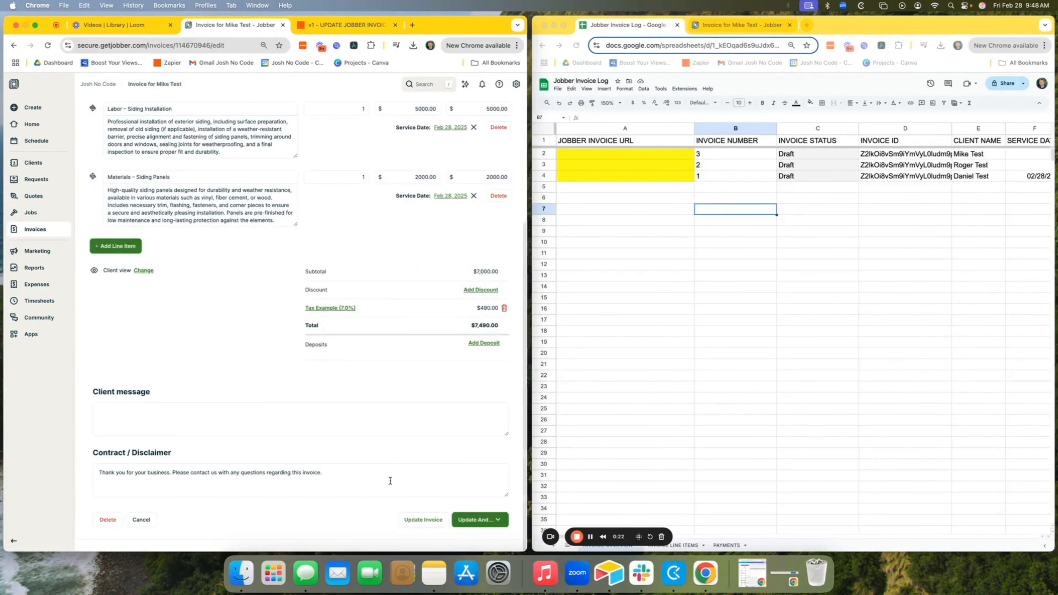
pyautogui.click(415, 521)
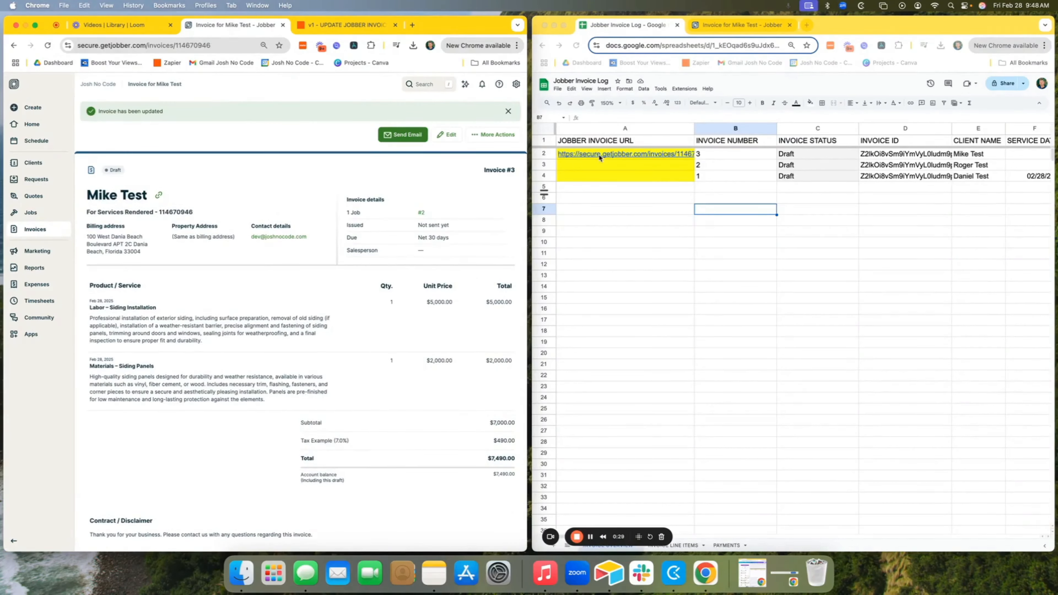
pyautogui.click(600, 157)
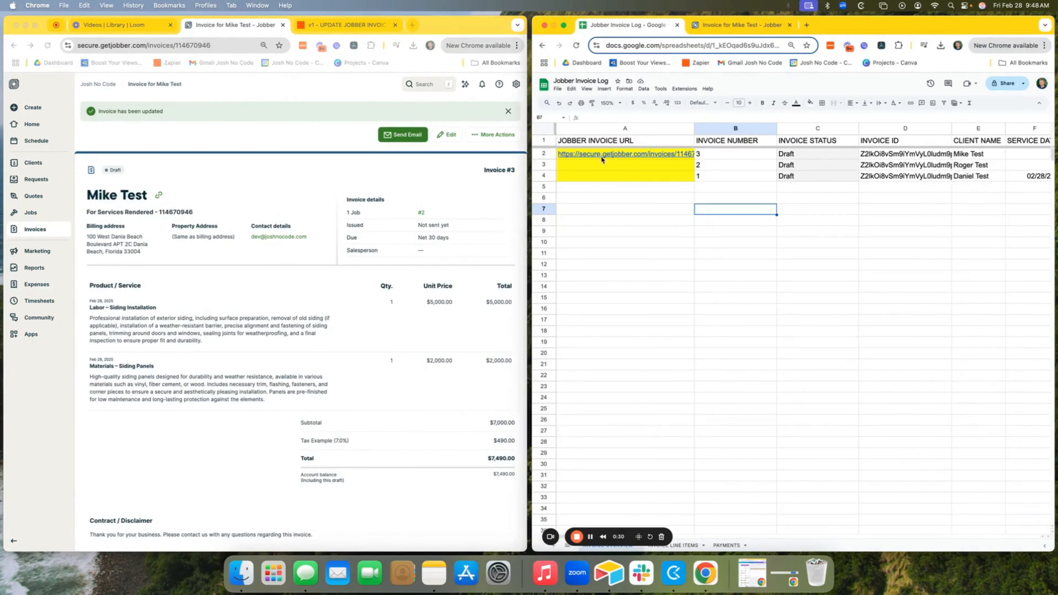
pyautogui.click(606, 165)
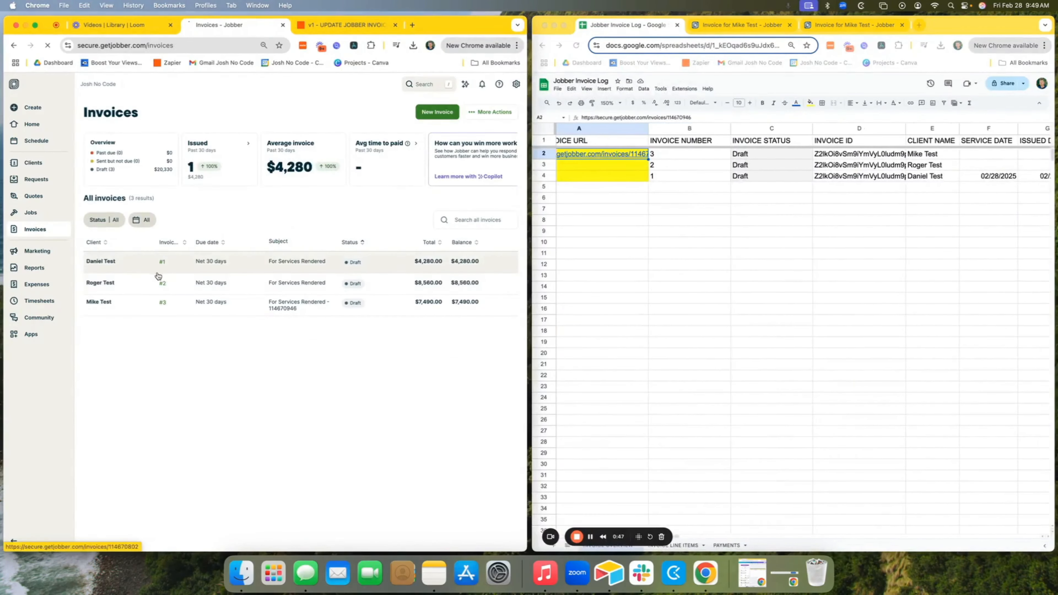
# - Add the invoice IDs to the other two invoices' subjects and save them
pyautogui.click(155, 278)
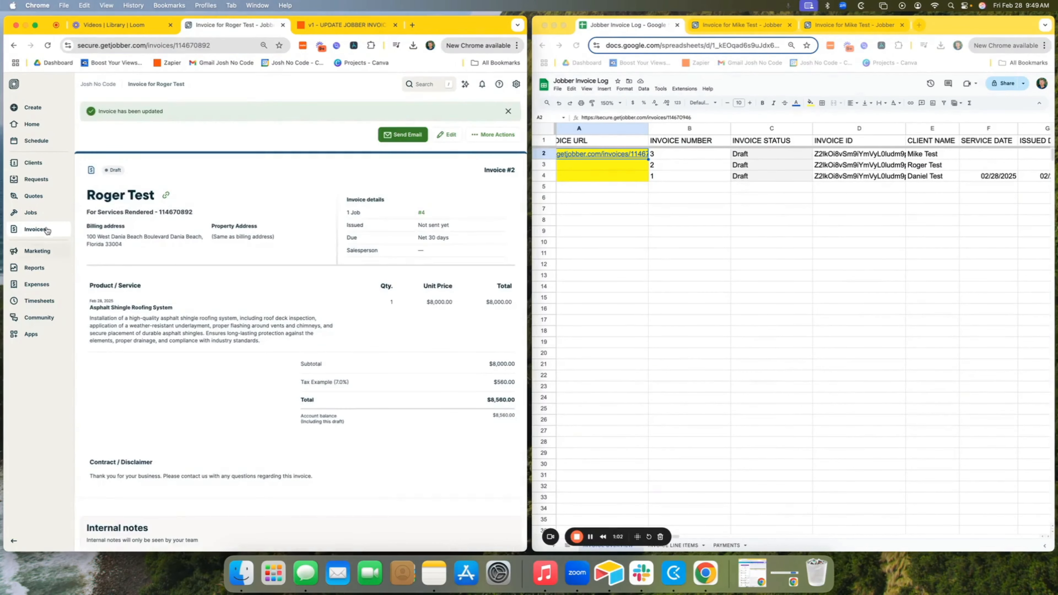
pyautogui.click(47, 232)
pyautogui.click(435, 110)
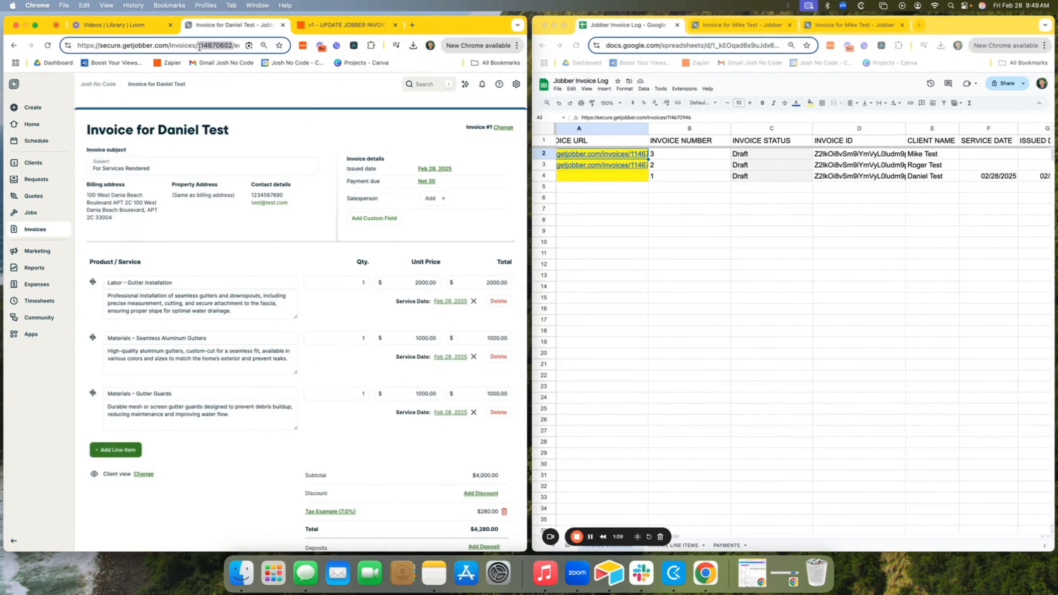
pyautogui.click(220, 226)
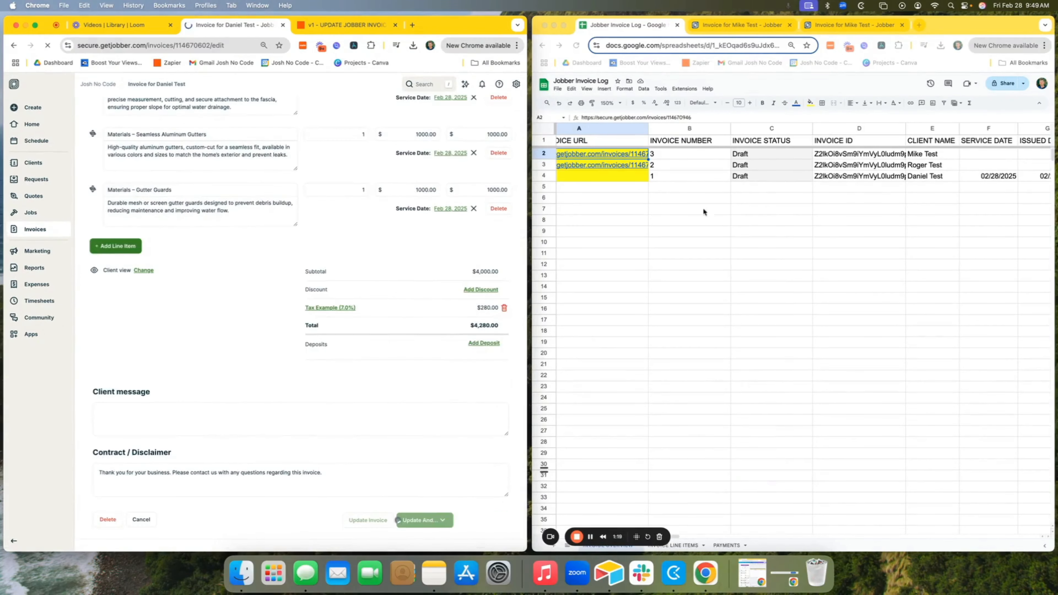
pyautogui.click(731, 210)
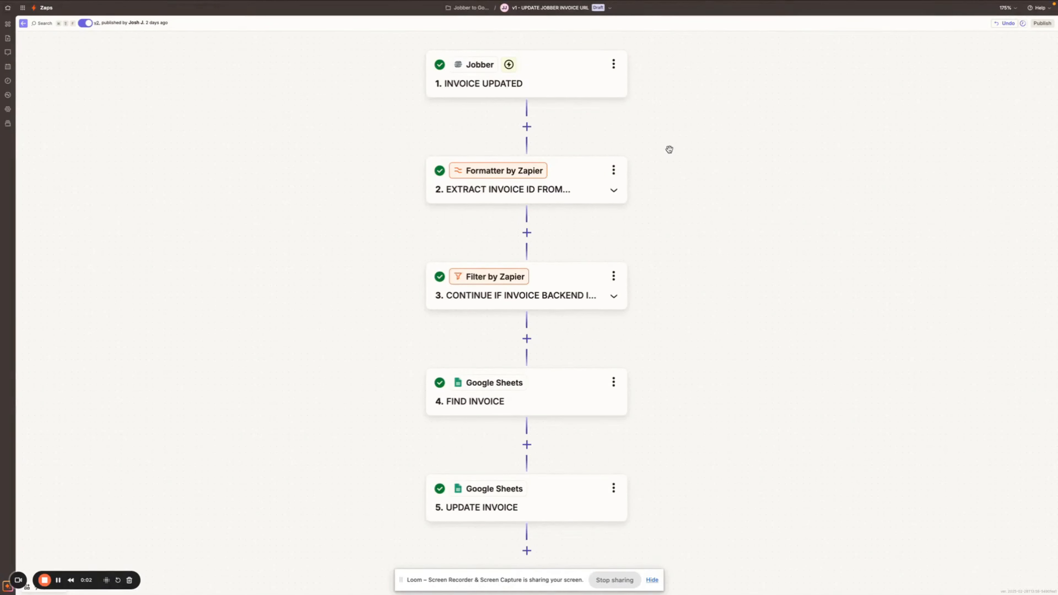
# - Pan the zap canvas to bring the UPDATE INVOICE step into view
pyautogui.moveTo(668, 148); pyautogui.dragTo(682, 153)
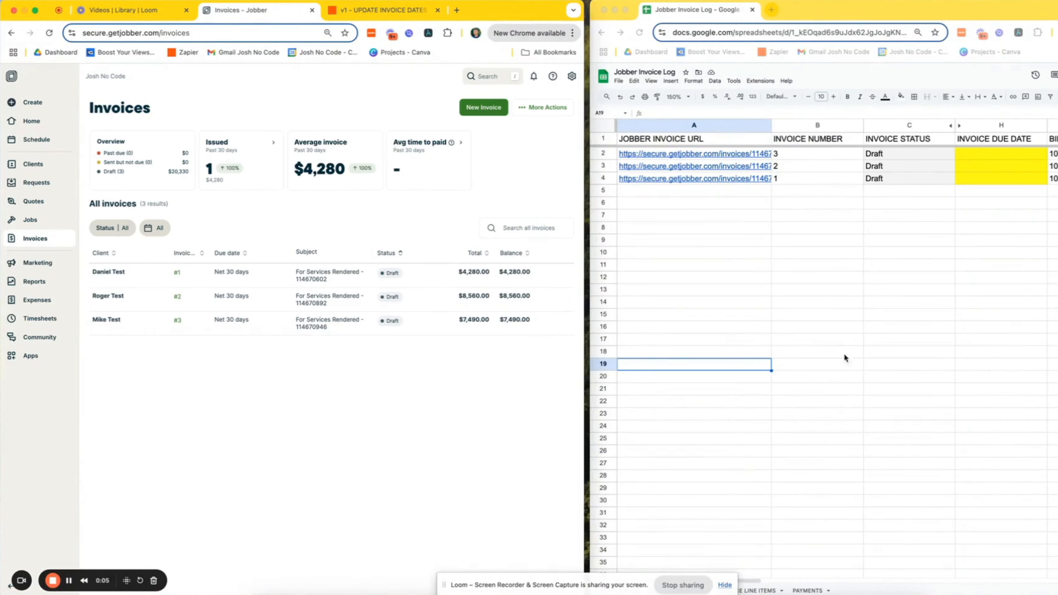
# - Email invoice #3 to its client and check the log's INVOICE STATUS and INVOICE DUE DATE columns
pyautogui.click(908, 124)
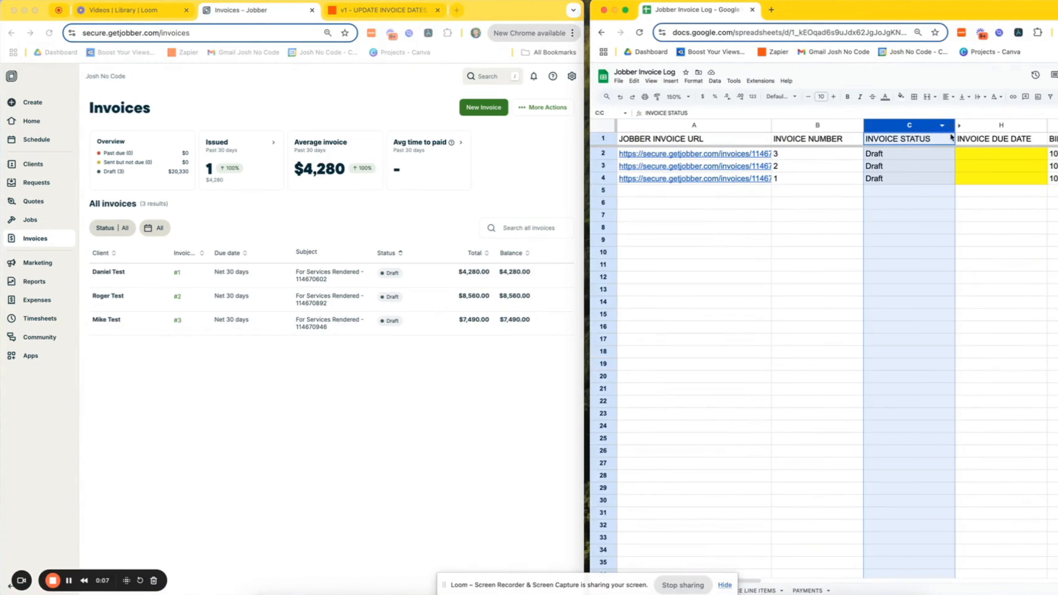
pyautogui.click(988, 124)
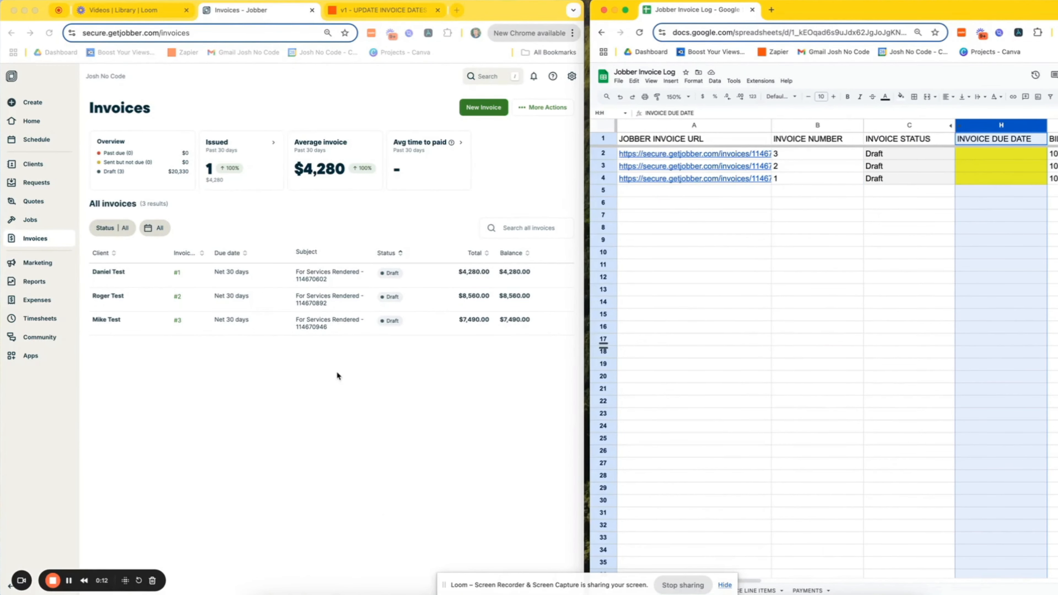
pyautogui.click(278, 364)
pyautogui.click(205, 326)
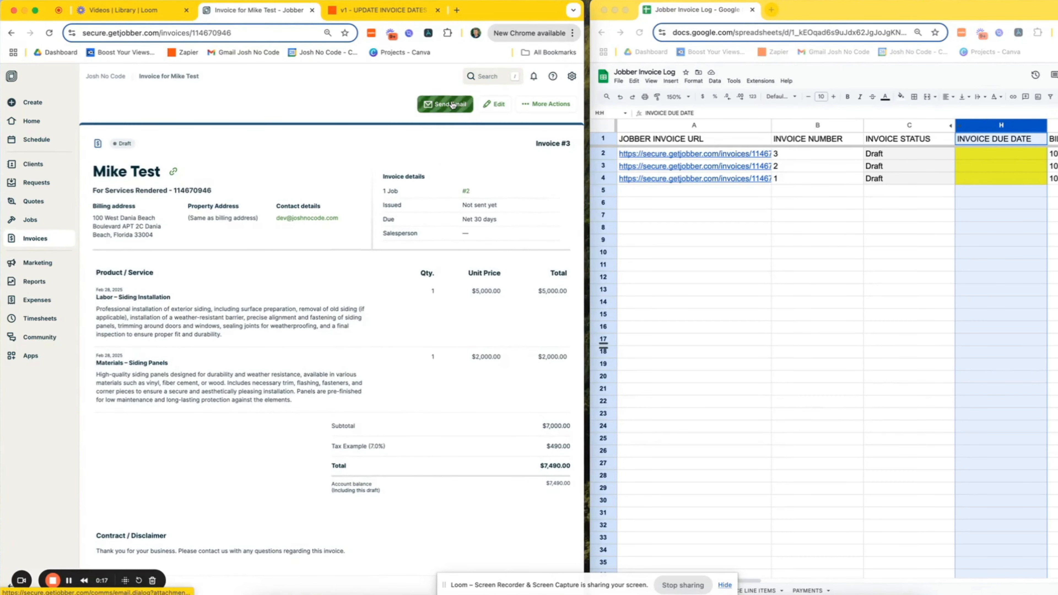
pyautogui.click(453, 105)
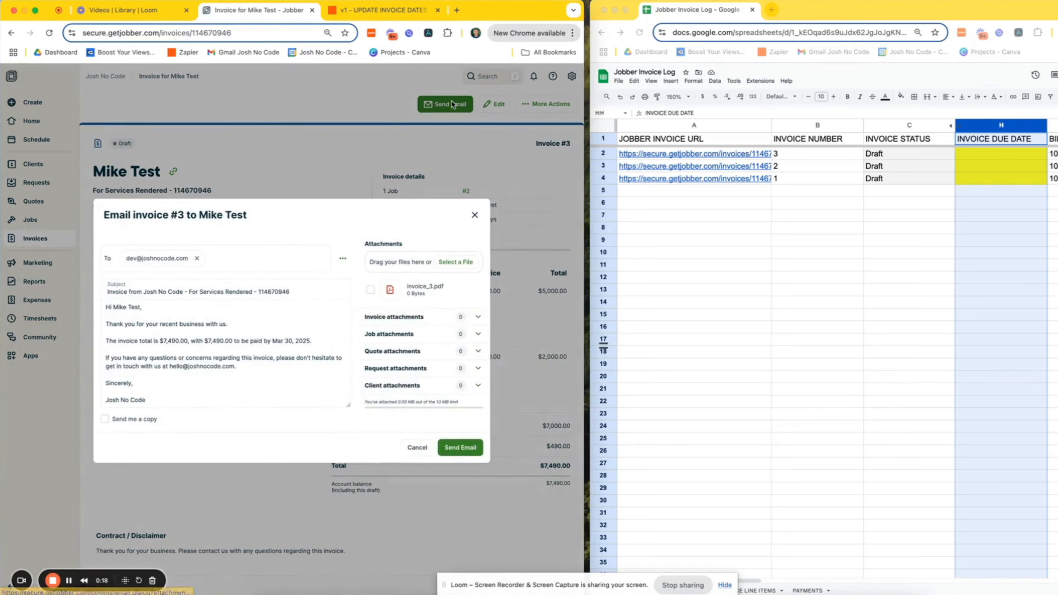
pyautogui.click(467, 450)
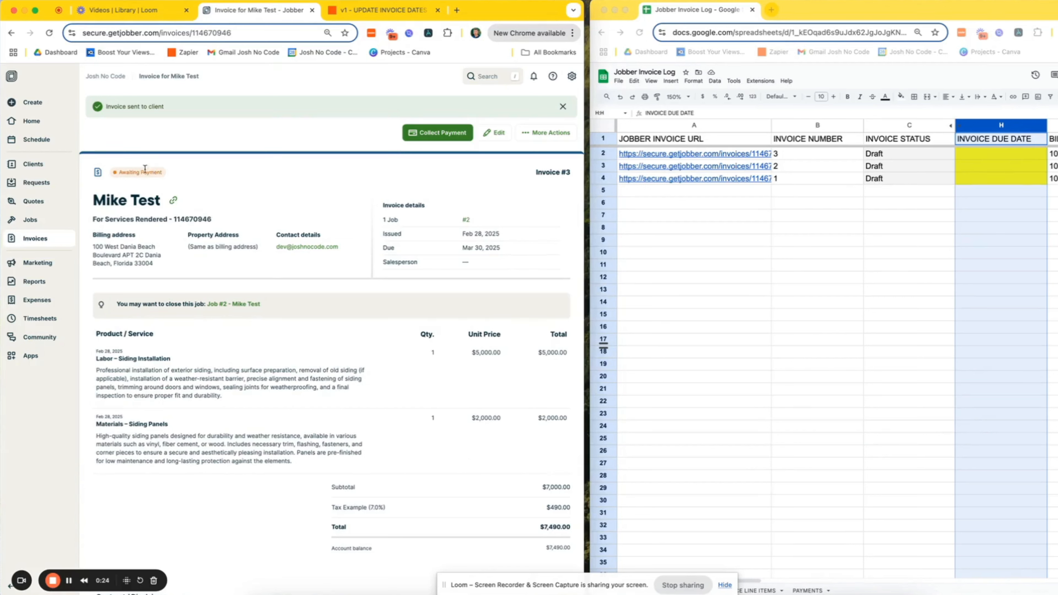
pyautogui.click(889, 238)
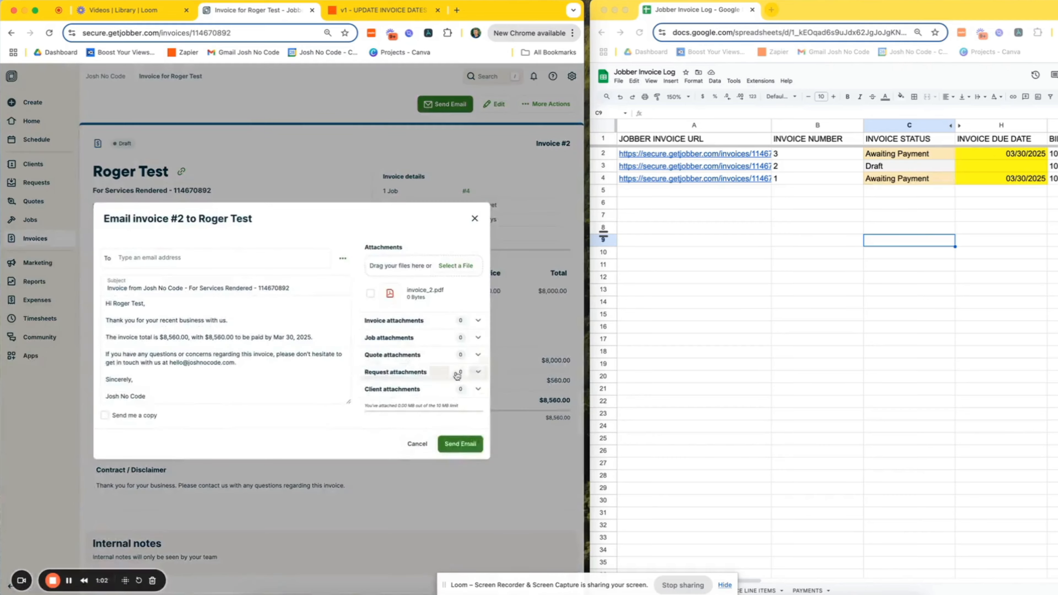
# - Email invoice #2 after entering a recipient e-mail address in the To field
pyautogui.click(460, 458)
pyautogui.click(213, 273)
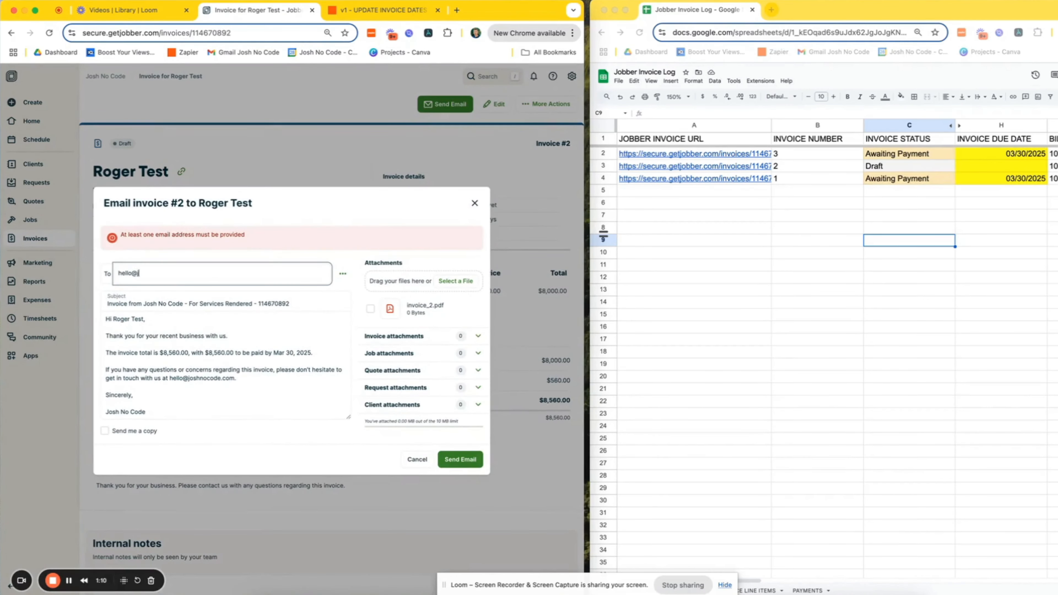
pyautogui.click(471, 460)
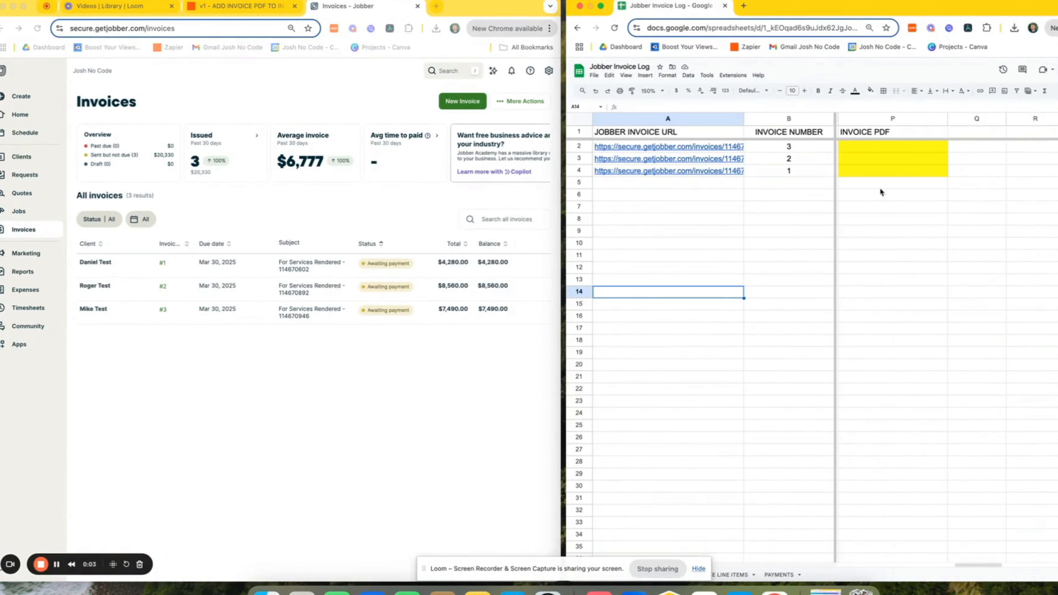
# - Re-email invoice #3 via More Actions with invoice_3.pdf attached
pyautogui.click(886, 116)
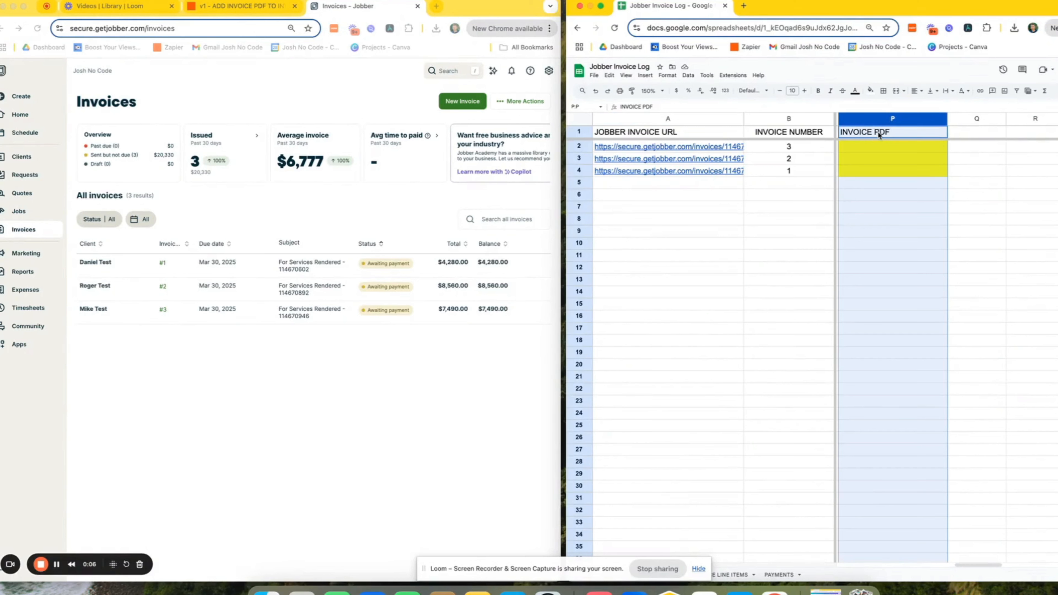
pyautogui.click(310, 368)
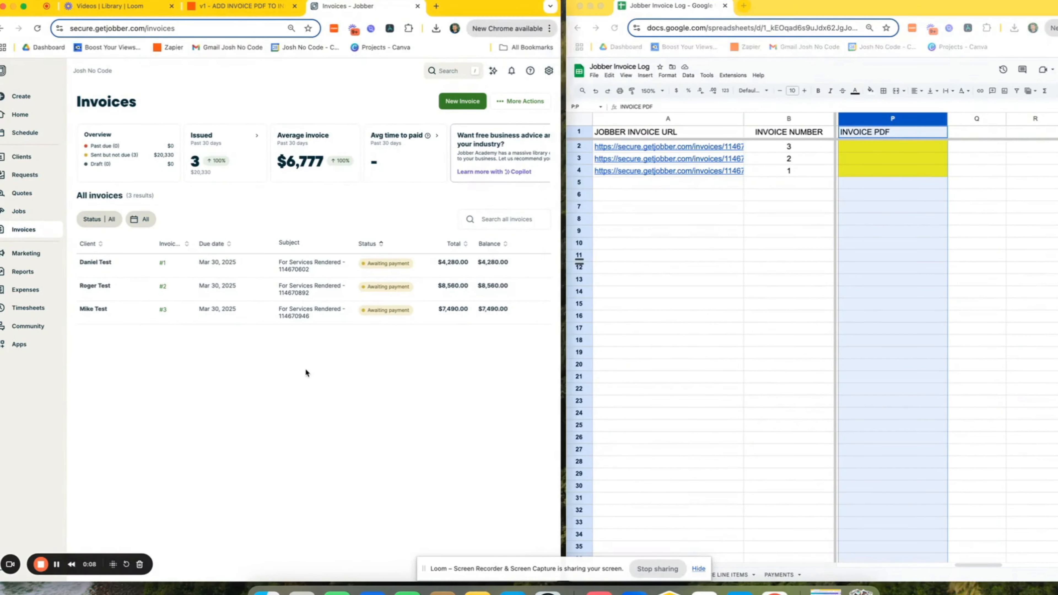
pyautogui.click(112, 320)
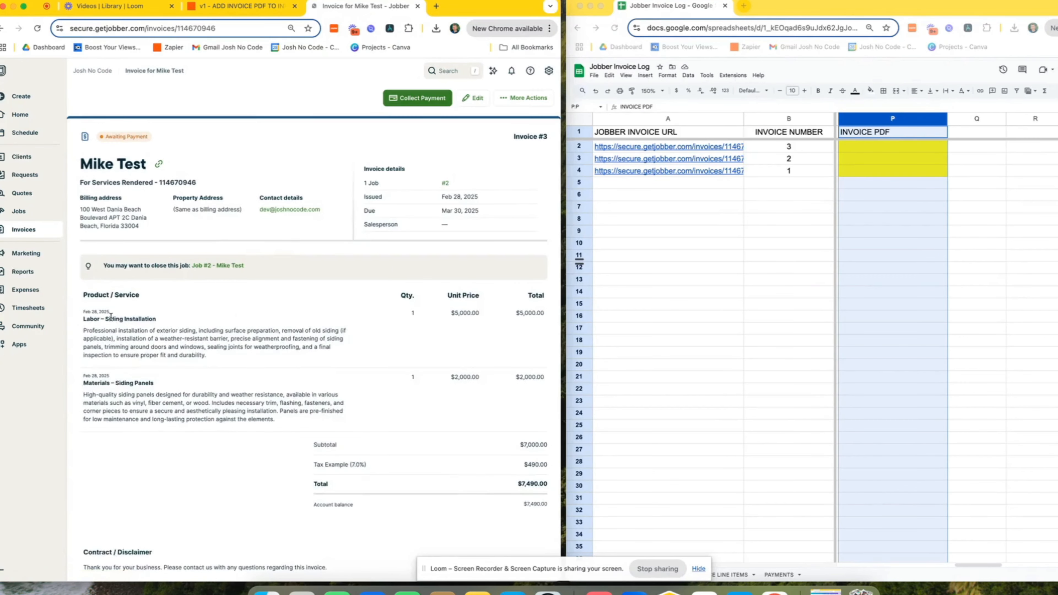
pyautogui.click(521, 99)
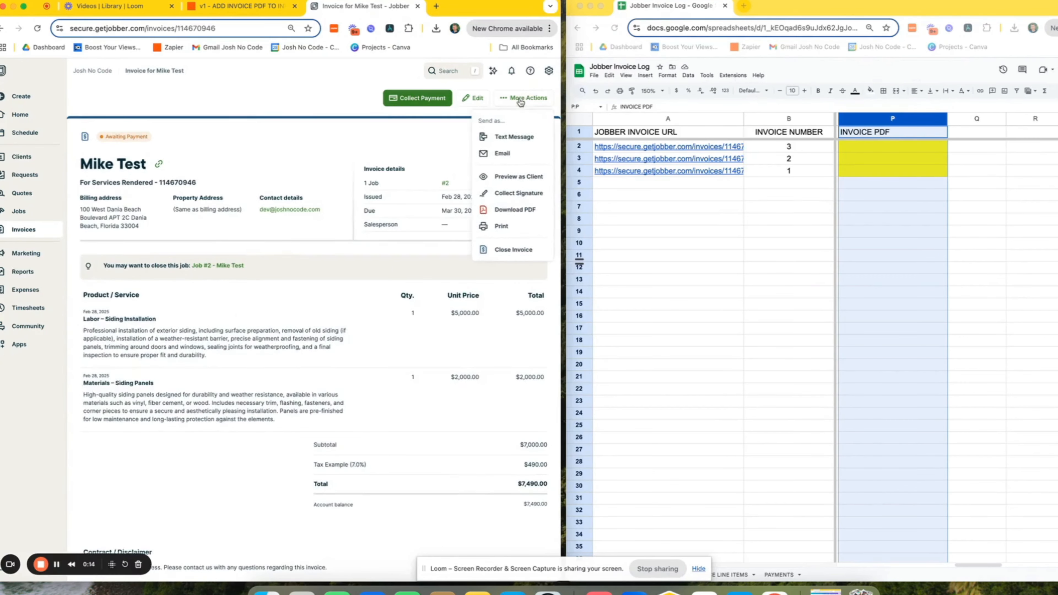
pyautogui.click(518, 159)
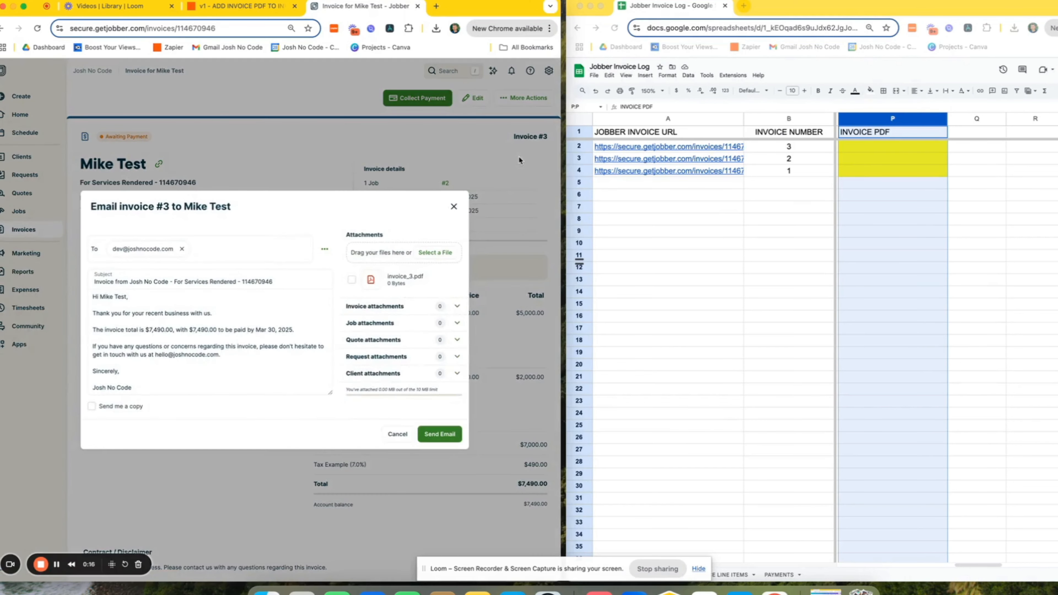
pyautogui.click(352, 280)
pyautogui.click(453, 435)
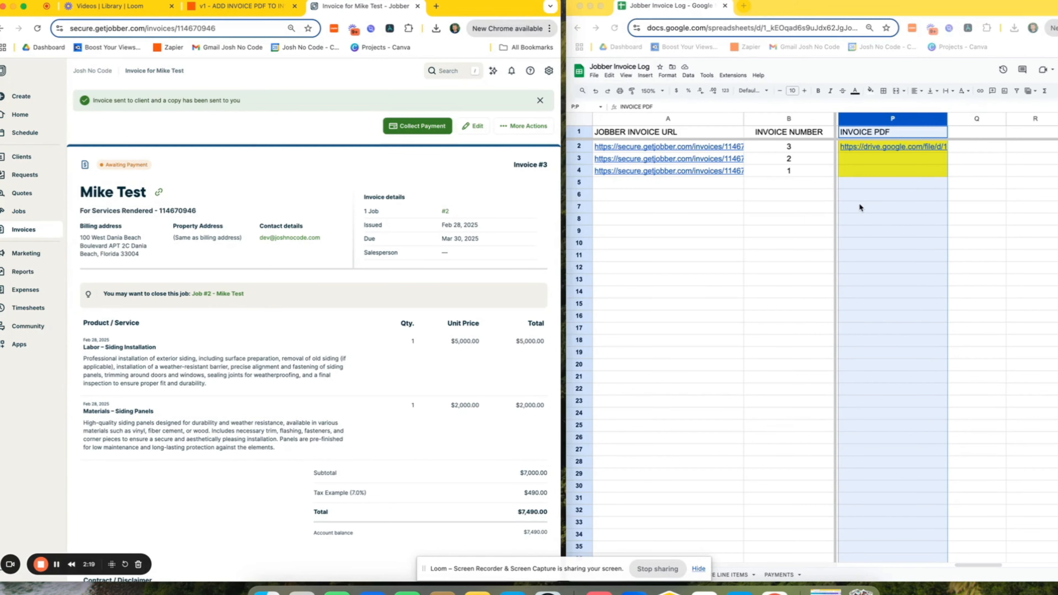
# - Follow P2's Drive link to view Invoice #3.pdf and its $7,490.00 total
pyautogui.click(880, 208)
pyautogui.click(880, 209)
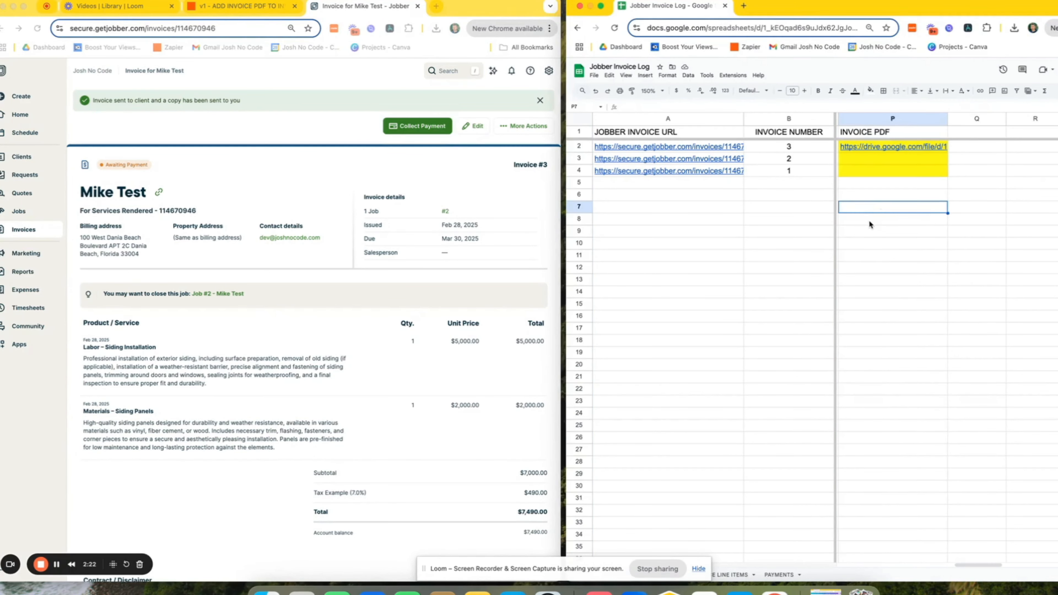
pyautogui.click(883, 148)
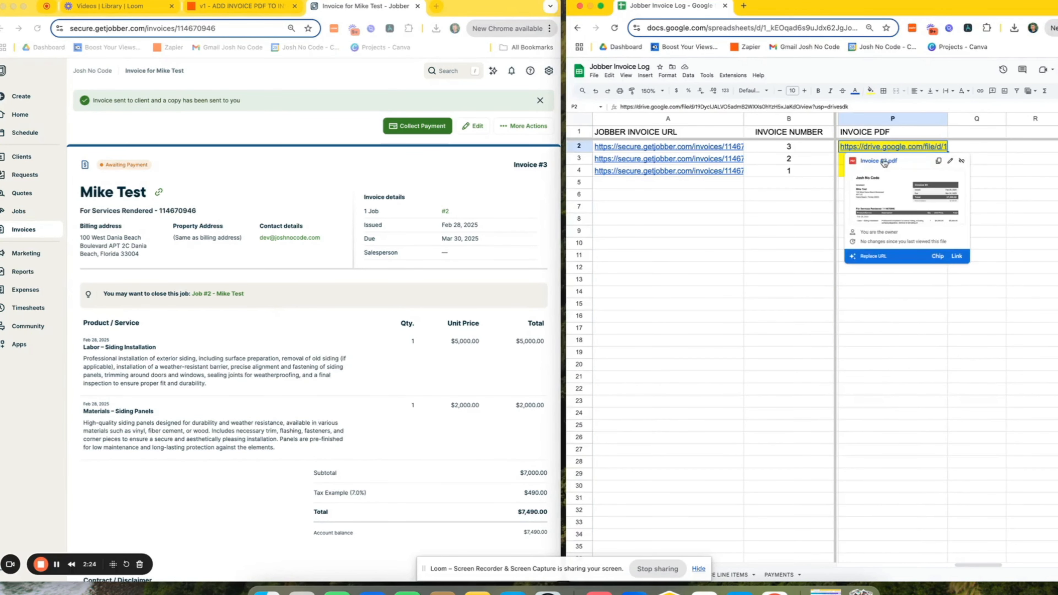
pyautogui.click(883, 161)
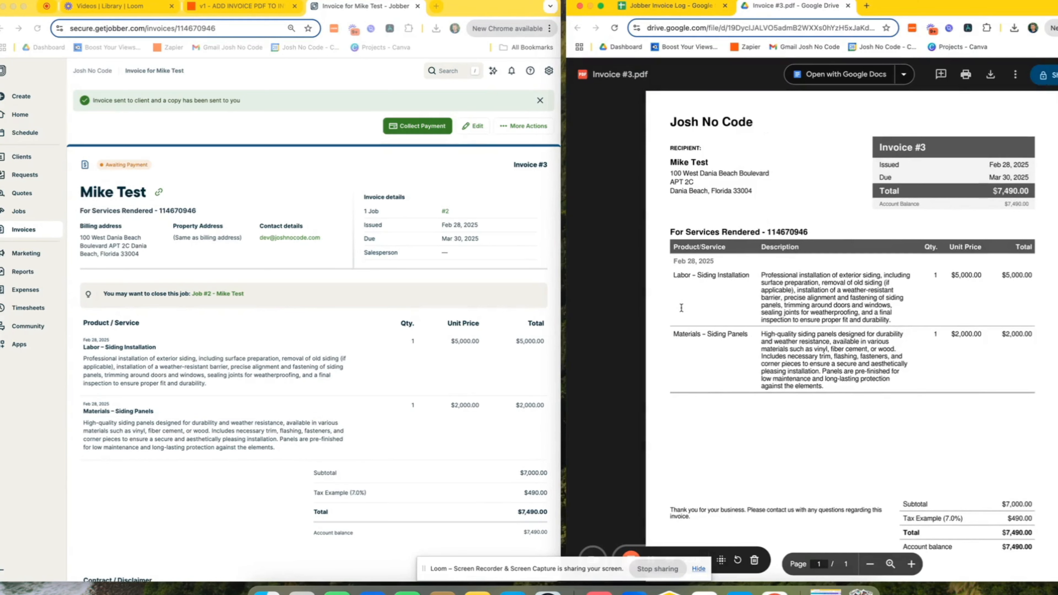
pyautogui.scroll(-3, 885, 388)
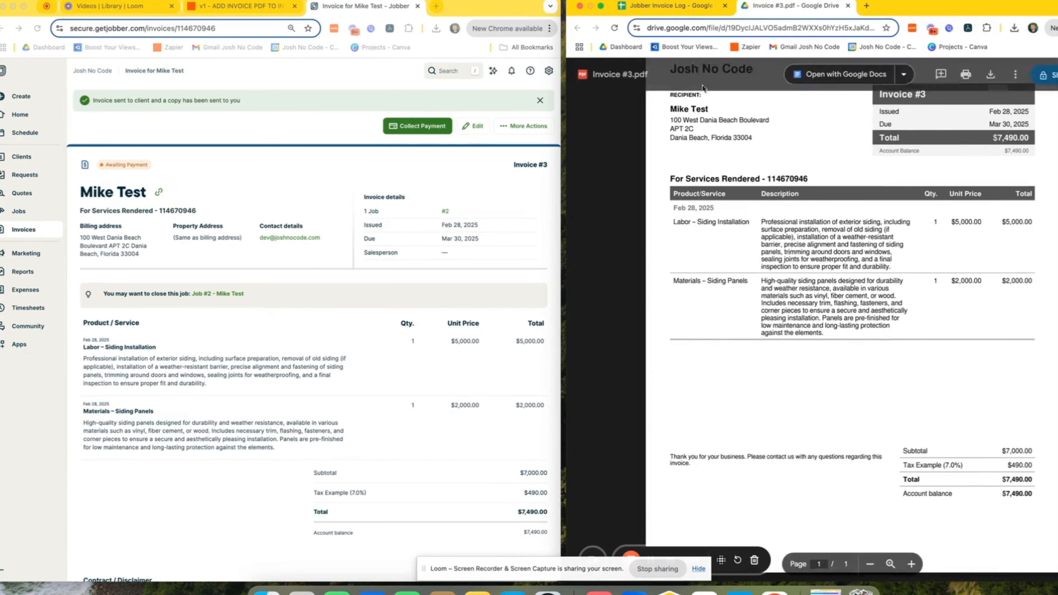
# - Email invoice #2 with invoice_2.pdf attached and a copy sent to yourself
pyautogui.click(670, 5)
pyautogui.click(36, 235)
pyautogui.click(36, 234)
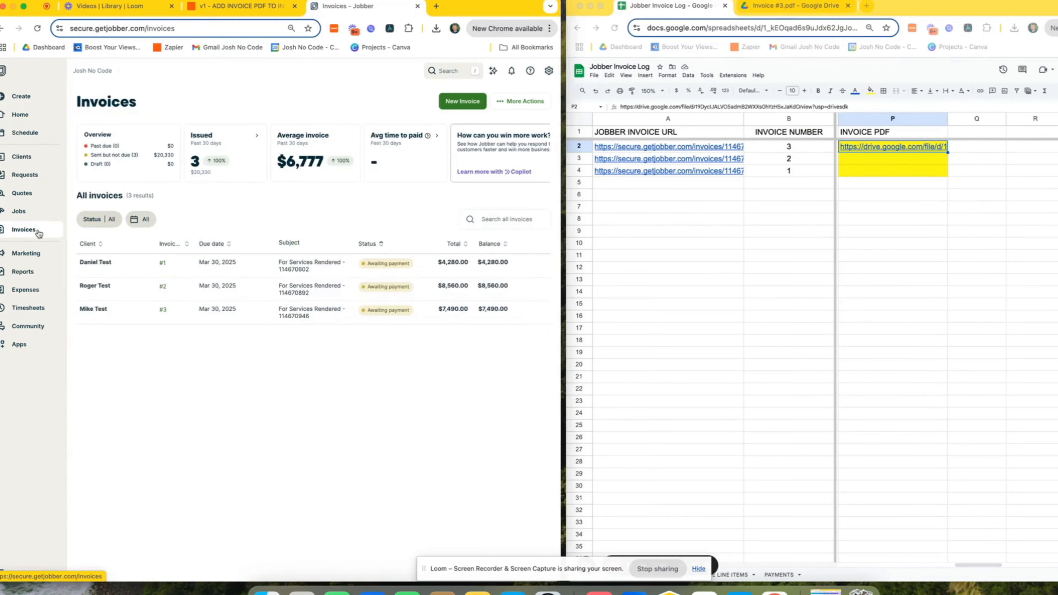
pyautogui.click(134, 289)
pyautogui.click(518, 100)
pyautogui.click(509, 154)
pyautogui.click(92, 406)
pyautogui.click(351, 279)
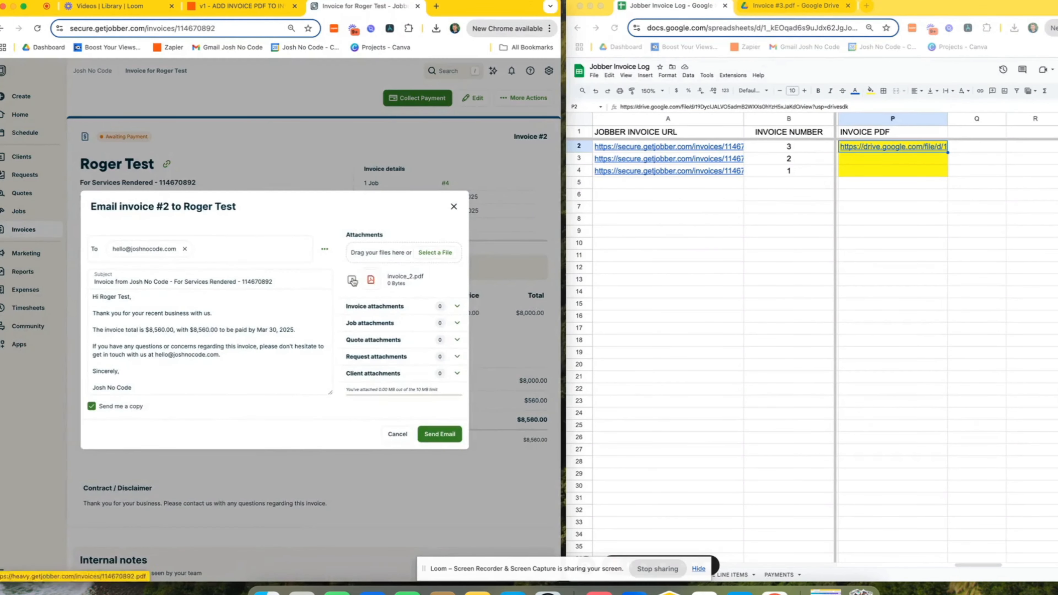
pyautogui.click(439, 434)
# - Email invoice #1 with its PDF attached and a copy to yourself, then check the P3 link
pyautogui.click(17, 230)
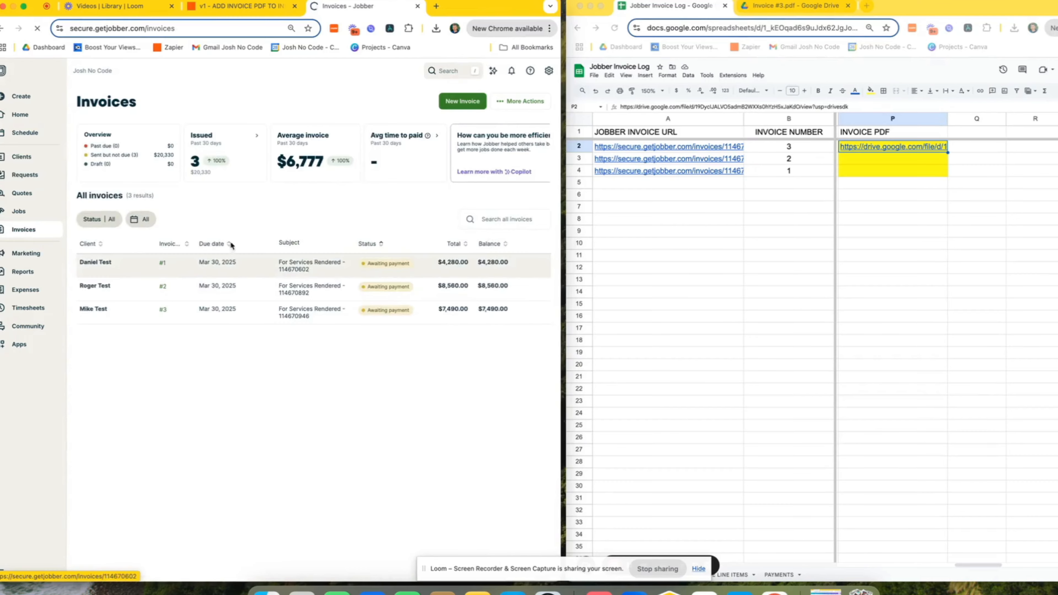
pyautogui.click(134, 272)
pyautogui.click(524, 97)
pyautogui.click(509, 153)
pyautogui.click(352, 280)
pyautogui.click(92, 407)
pyautogui.click(431, 427)
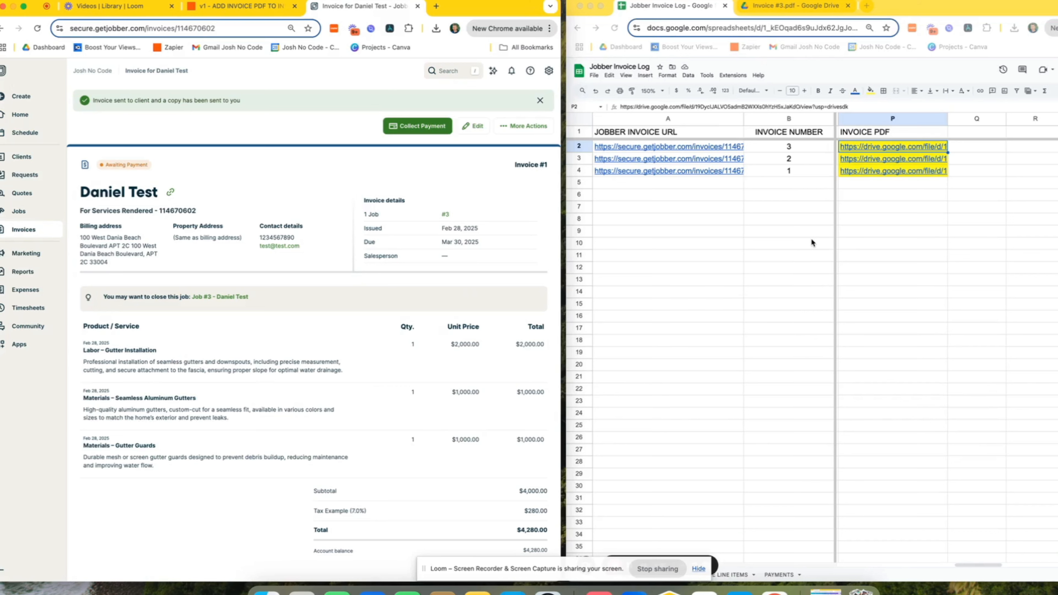
pyautogui.click(851, 156)
pyautogui.moveTo(854, 160)
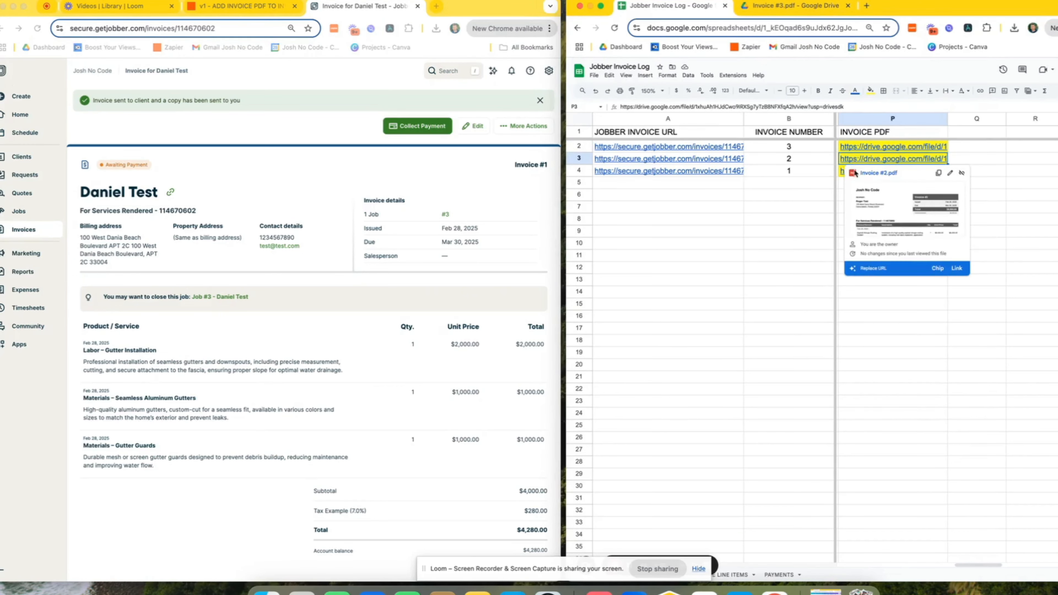
pyautogui.click(934, 320)
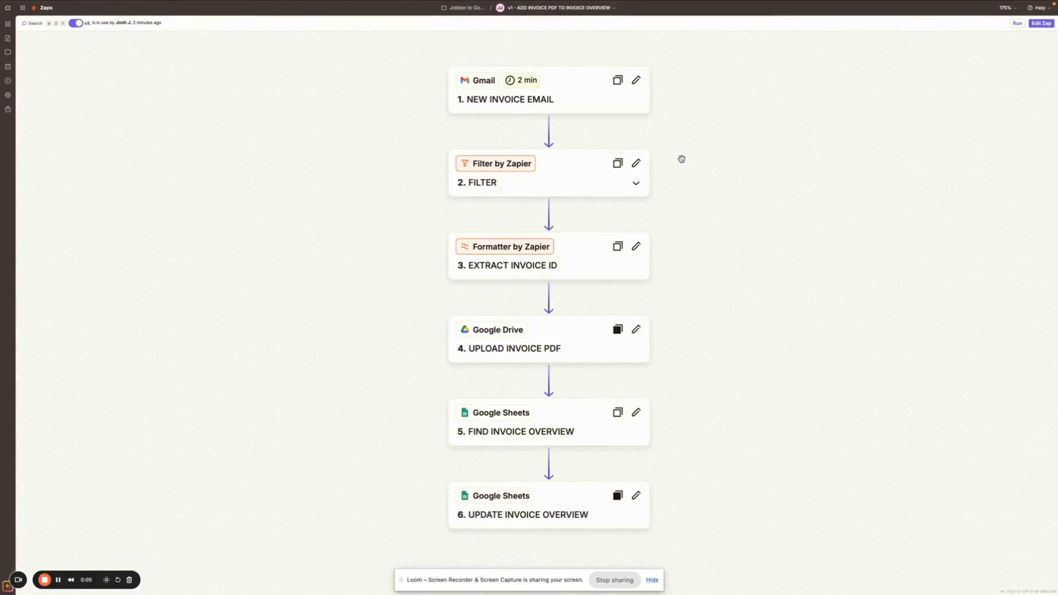
pyautogui.hscroll(1, 682, 146)
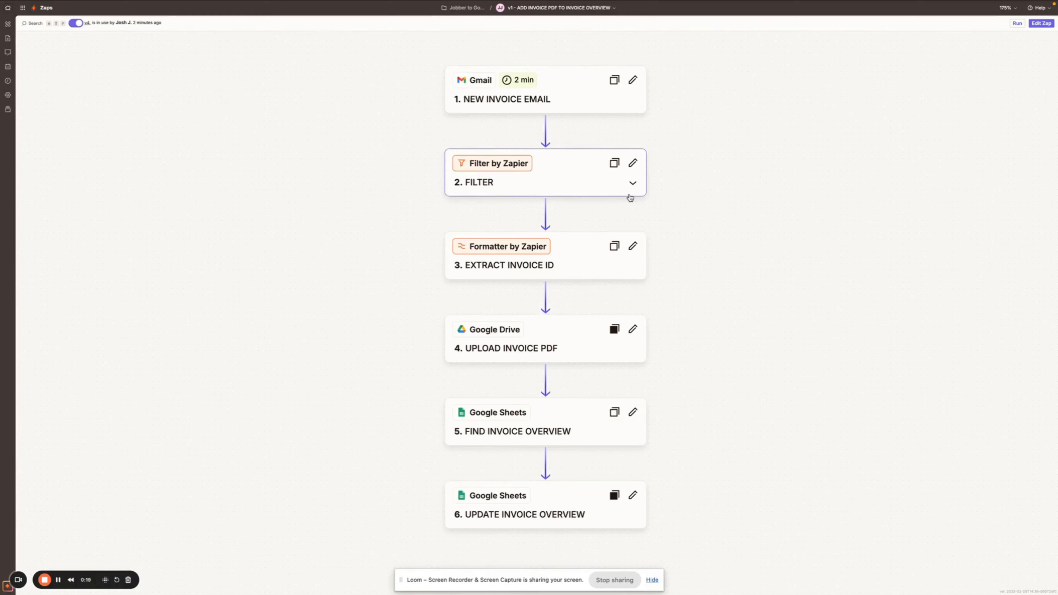
pyautogui.scroll(-1, 448, 239)
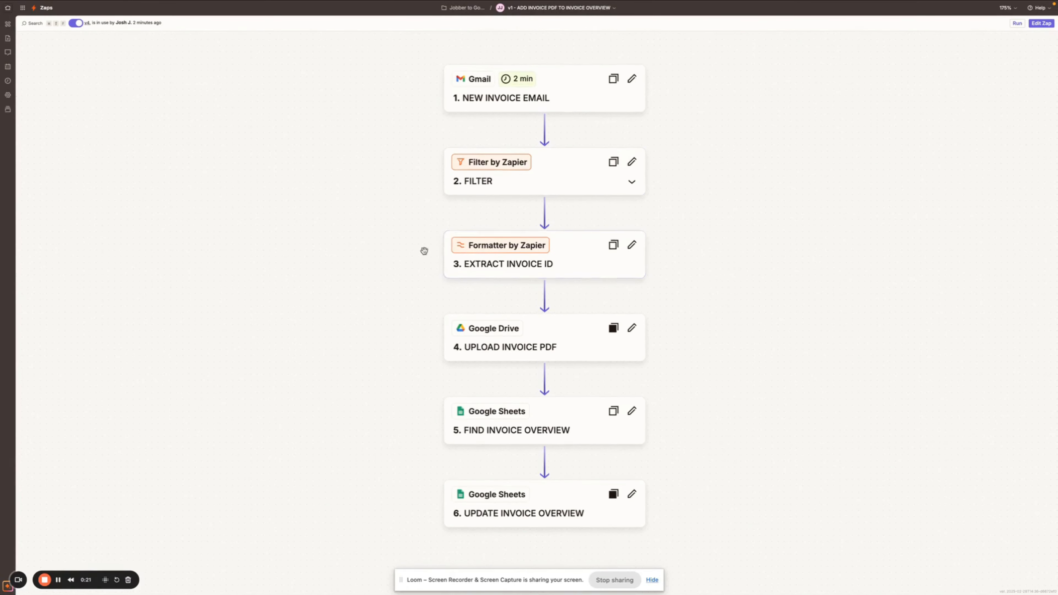